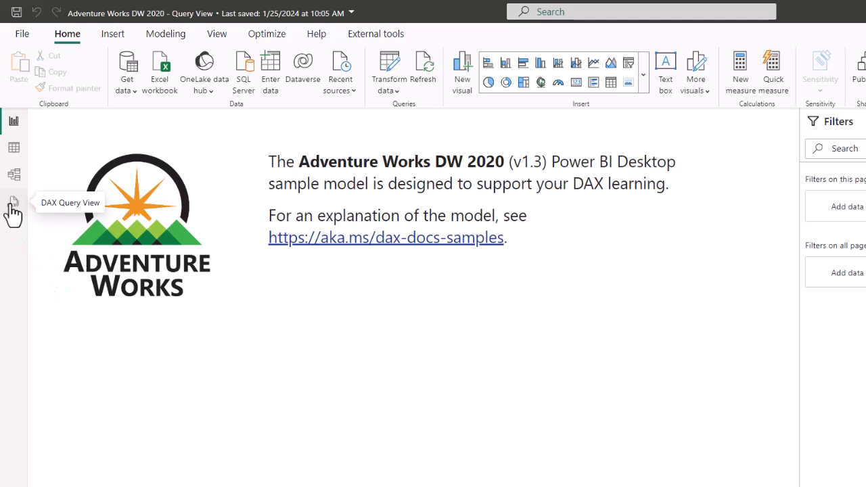
Confirm the DAX query view preview feature is enabled in Options, then close the dialog
left_click(22, 35)
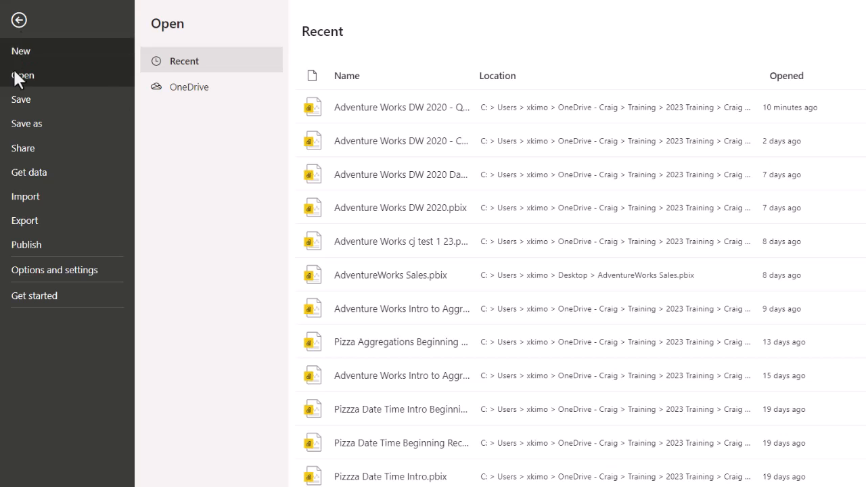
left_click(28, 269)
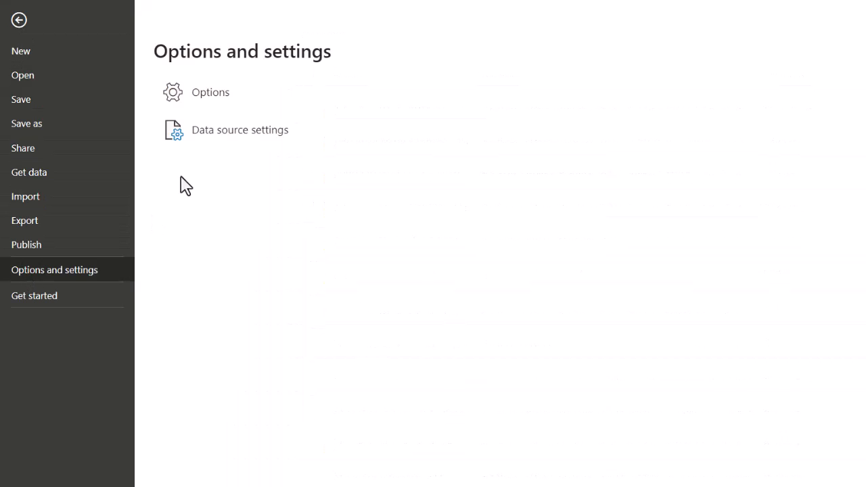
left_click(207, 98)
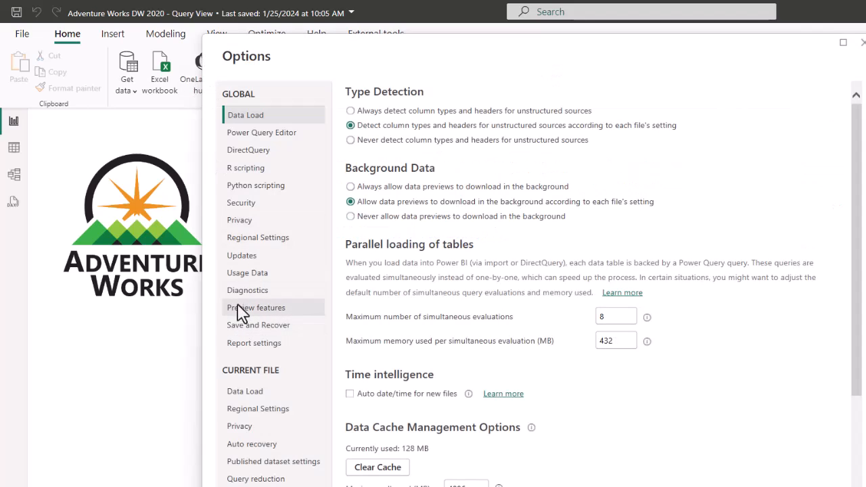
left_click(241, 309)
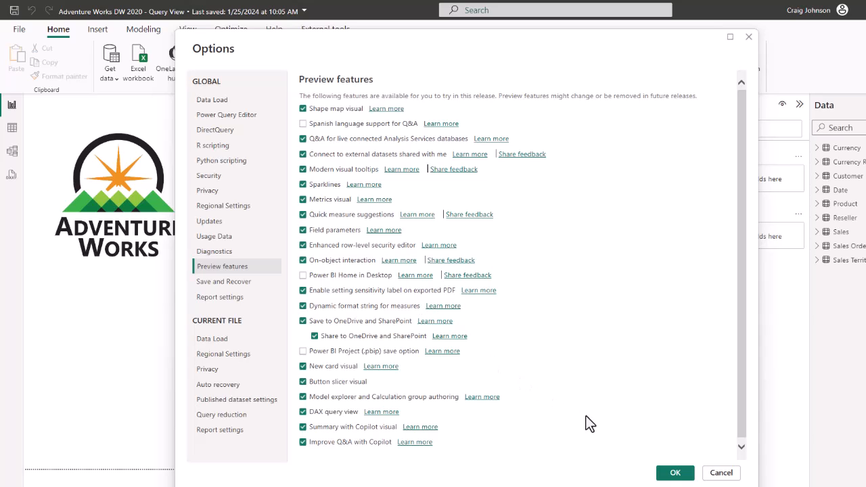
left_click(676, 473)
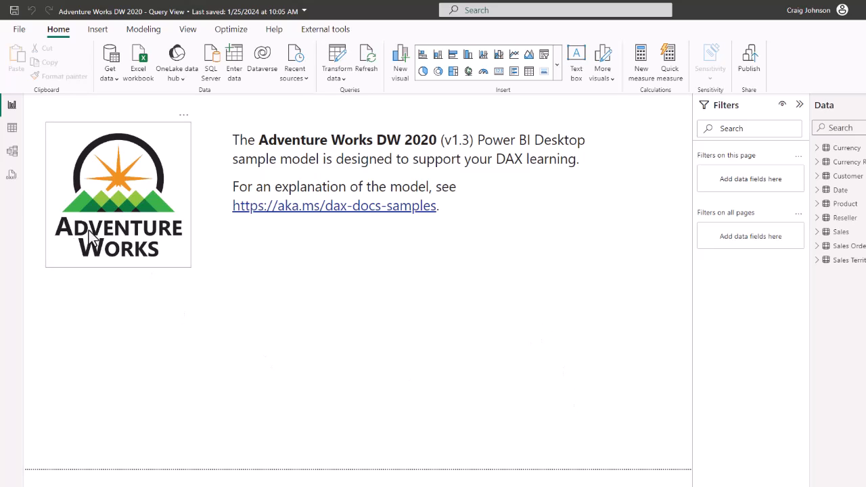
Glance at the Adventure Works model diagram, then add a blank page to the report
left_click(11, 151)
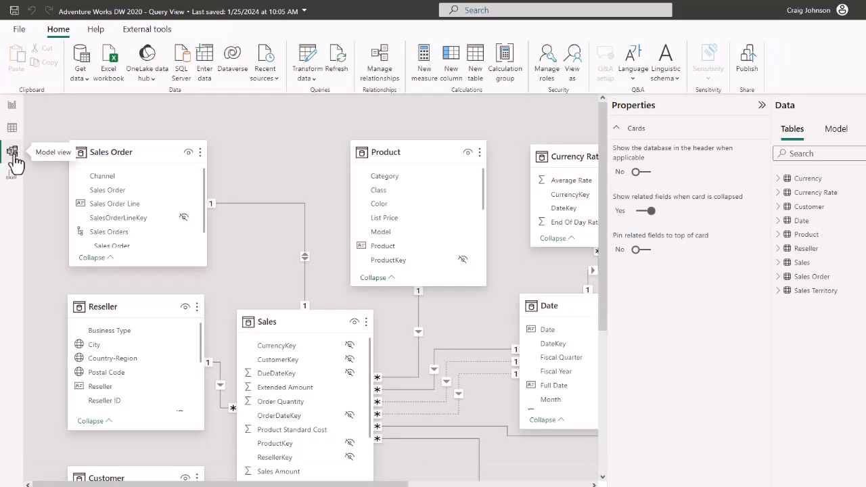
left_click(14, 115)
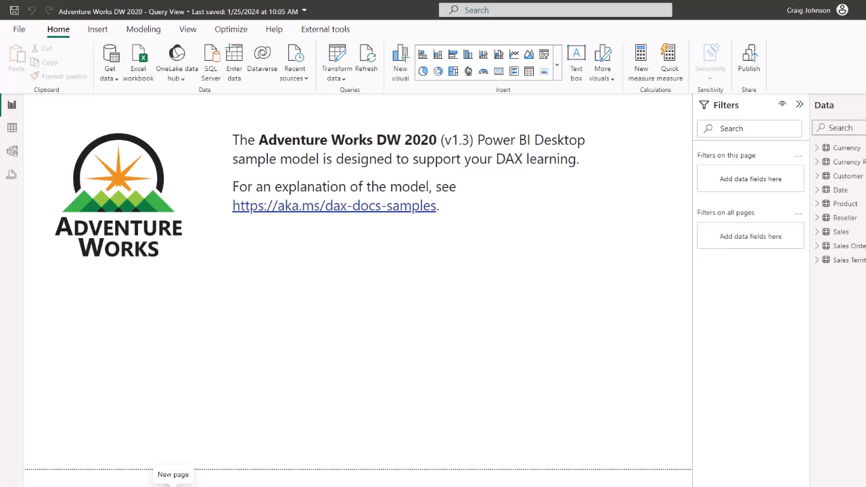
left_click(174, 482)
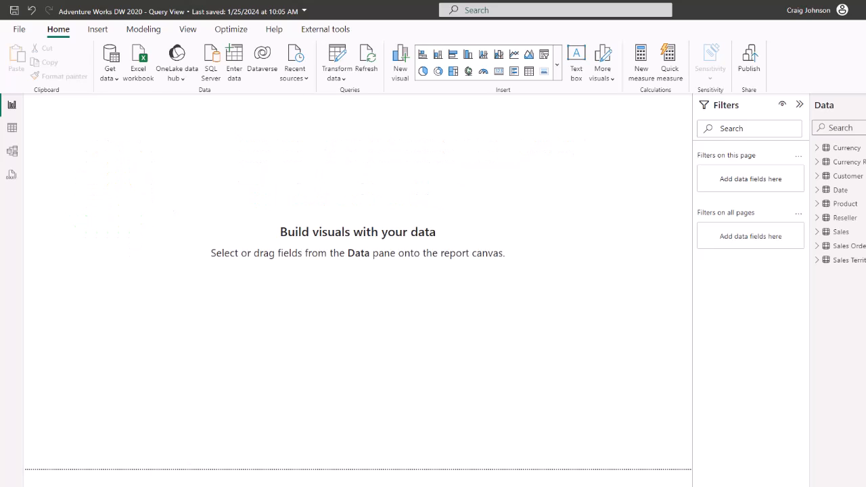
Switch to DAX query view, which shows the sample EVALUATE TOPN(100, 'Customer') query
left_click(12, 176)
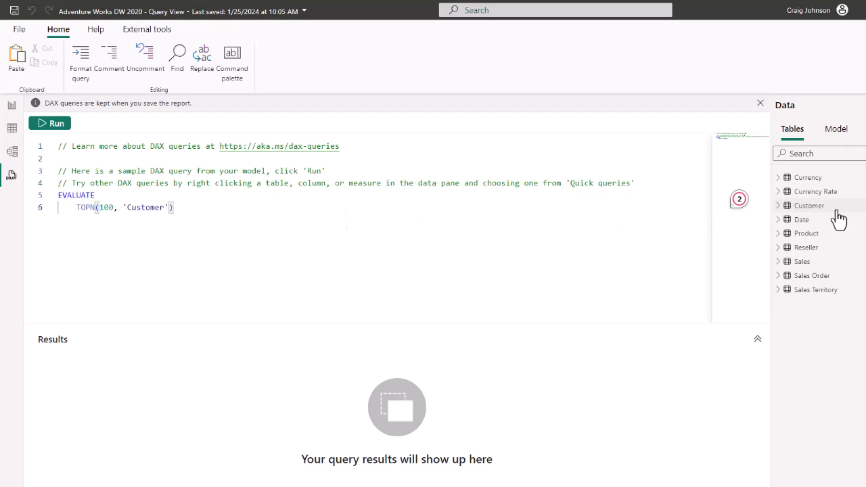
mouse_move(834, 218)
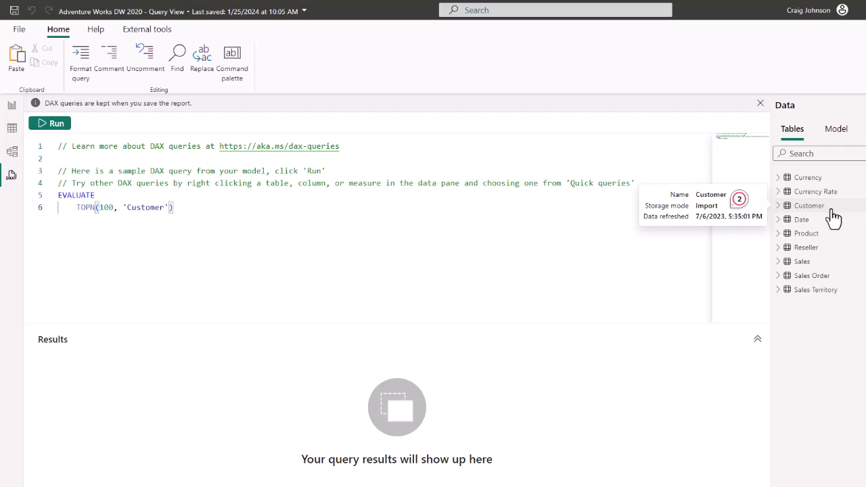
Run the sample query, change TOPN 100 to 2, rerun it, then view the Currency table's data
left_click(57, 129)
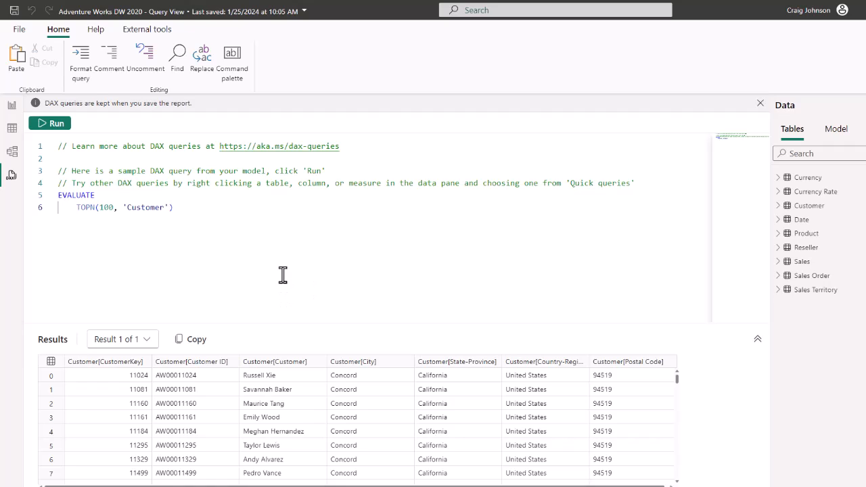
double_click(111, 208)
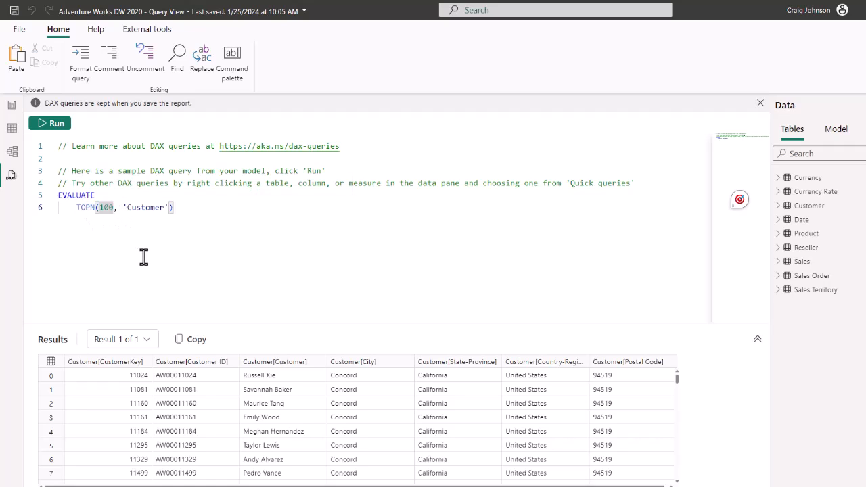
key("BackSpace")
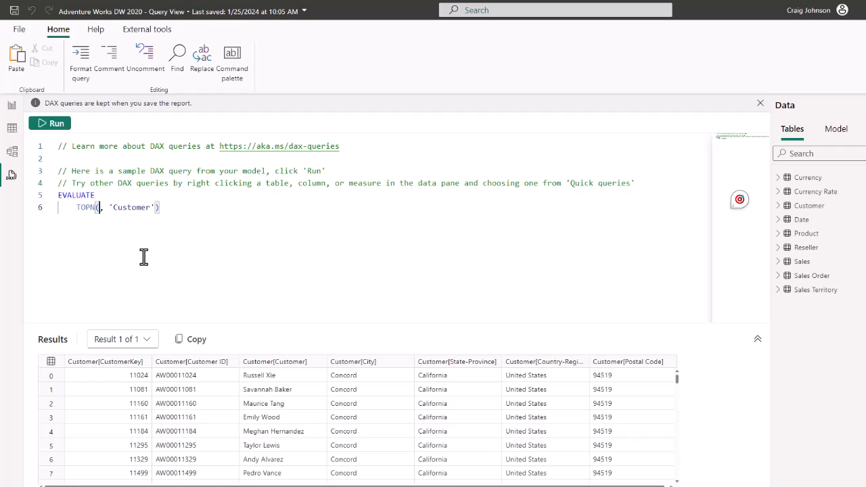
type("2")
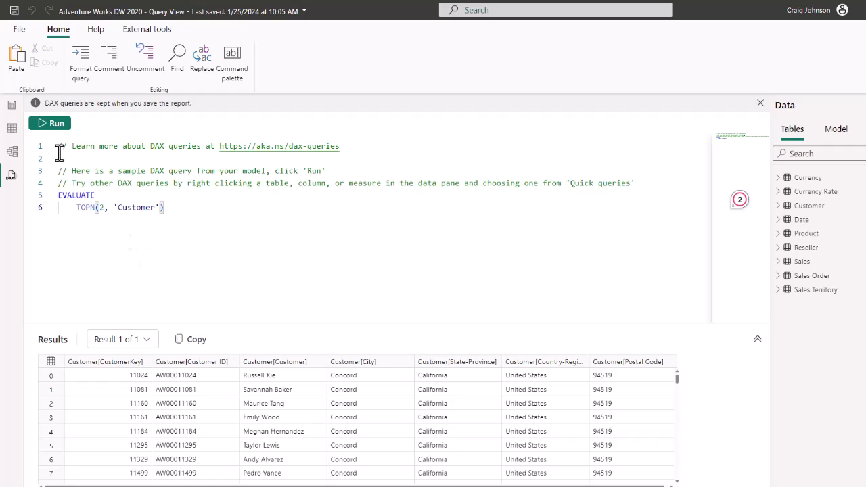
left_click(60, 132)
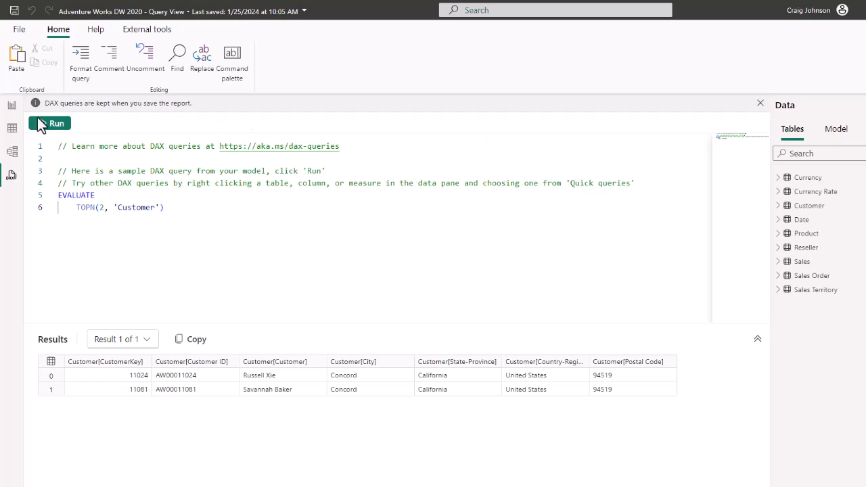
left_click(12, 135)
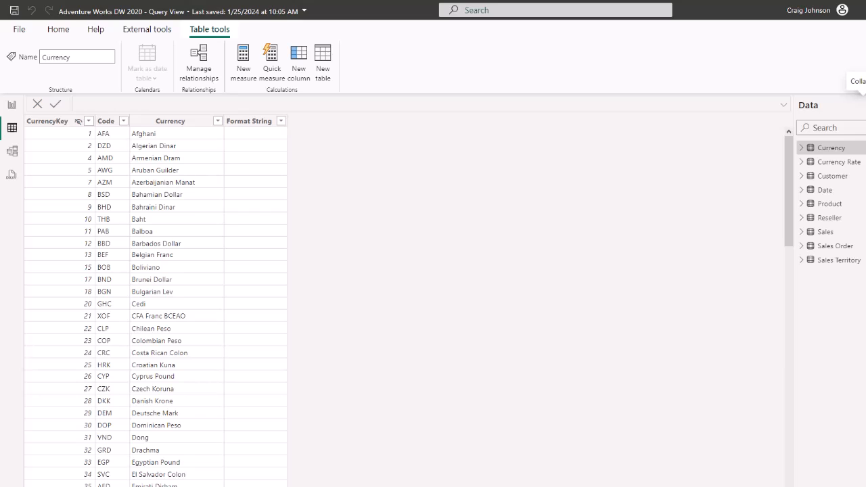
Inspect the Customer table's rows, then return to the two-customer TOPN query result
left_click(824, 179)
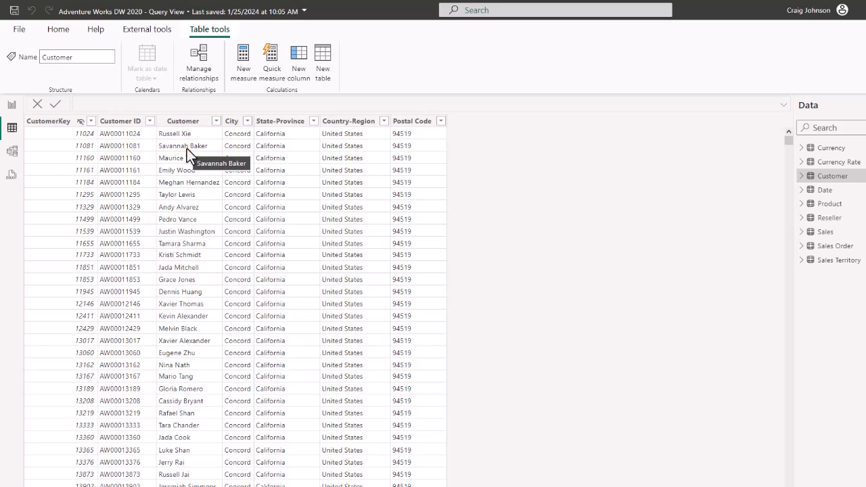
left_click(11, 176)
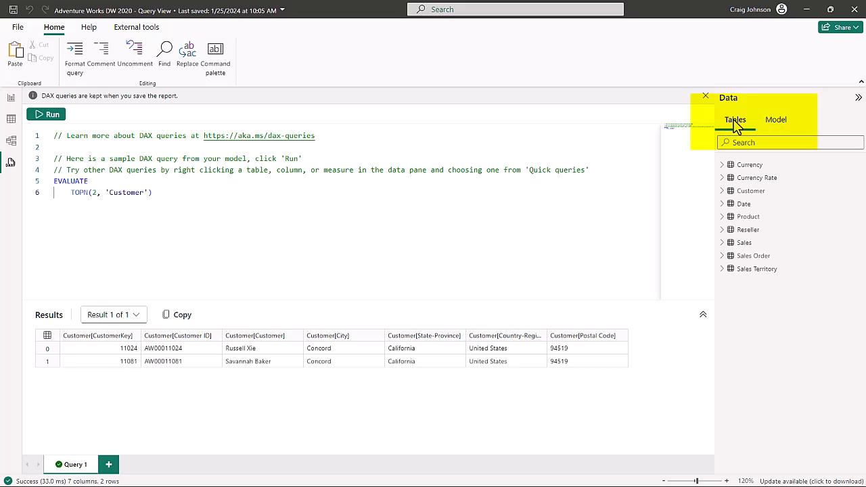
Browse the semantic model and review its 11 relationships, then return to the tables list
left_click(775, 122)
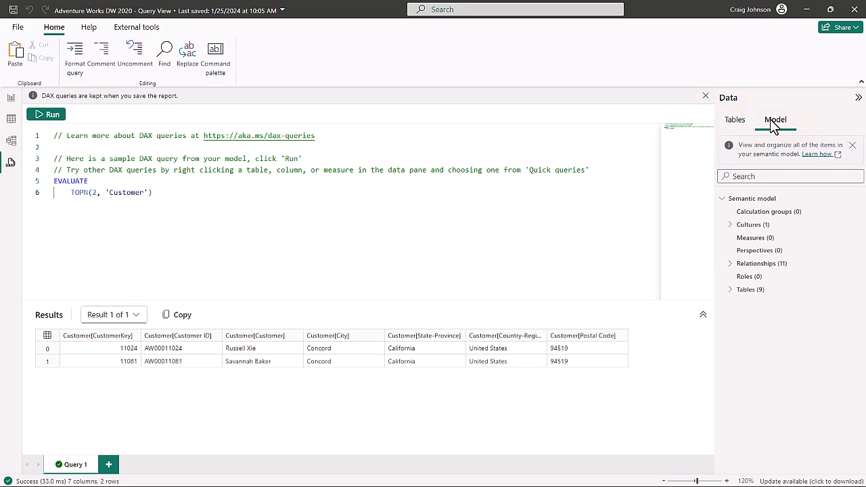
left_click(746, 176)
left_click(730, 265)
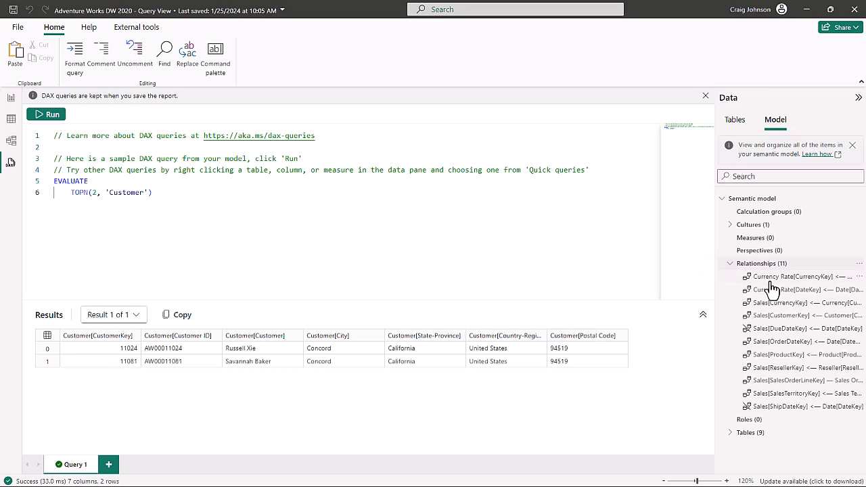
left_click(731, 264)
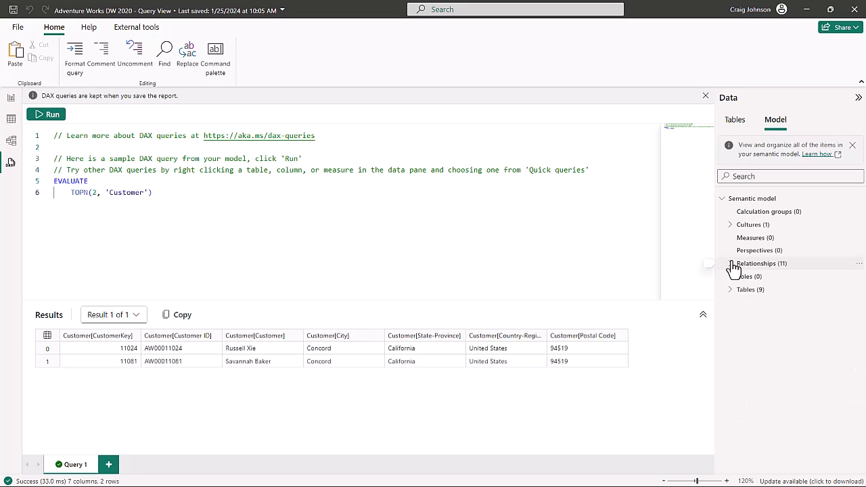
left_click(734, 121)
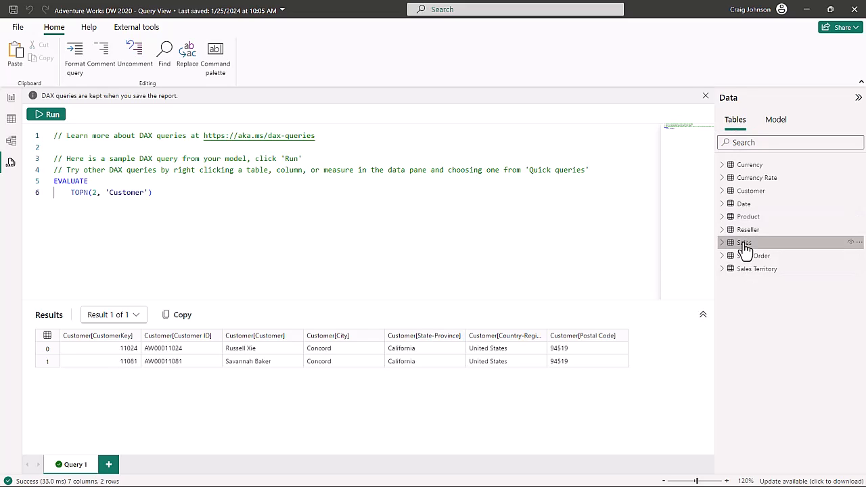
Expand the Sales table's columns, then start a new measure in Sales on the report page
left_click(723, 243)
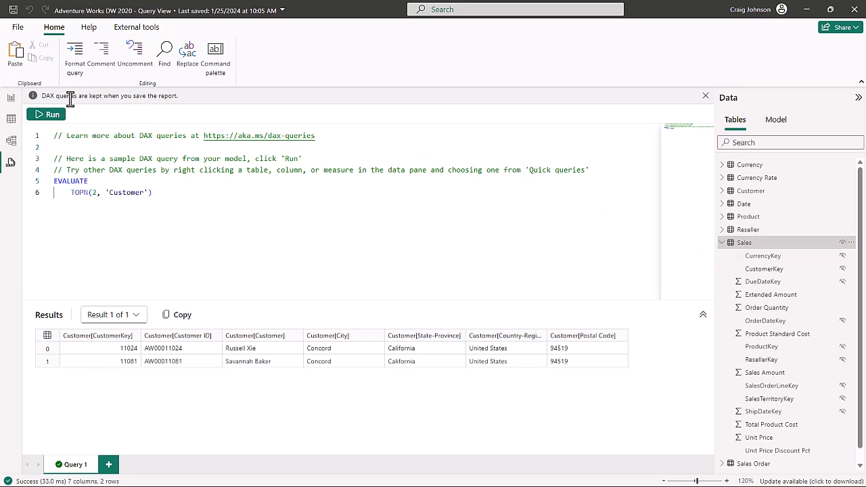
right_click(802, 244)
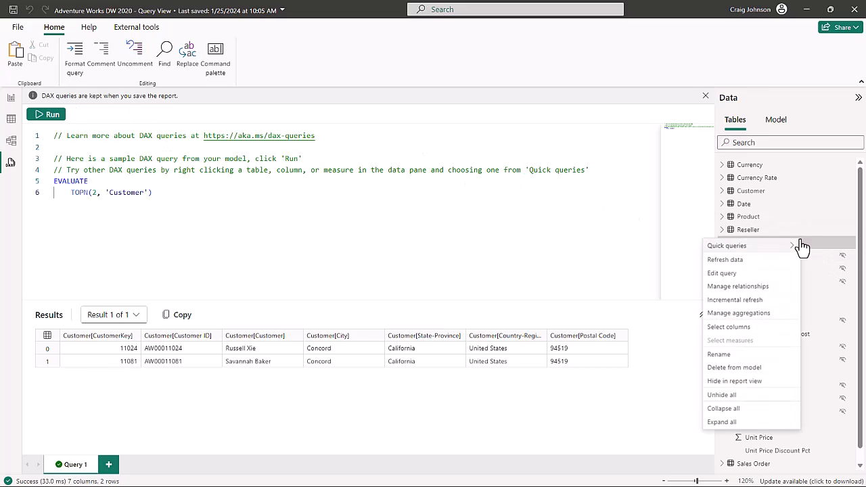
left_click(11, 99)
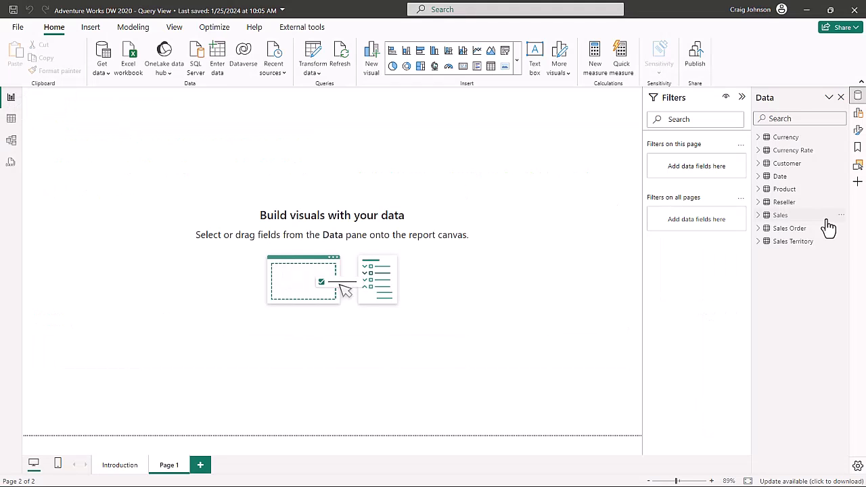
left_click(785, 217)
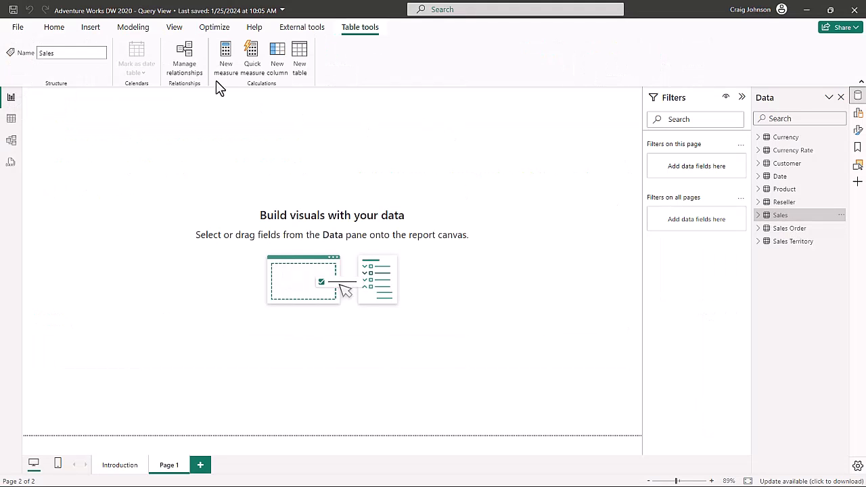
left_click(228, 62)
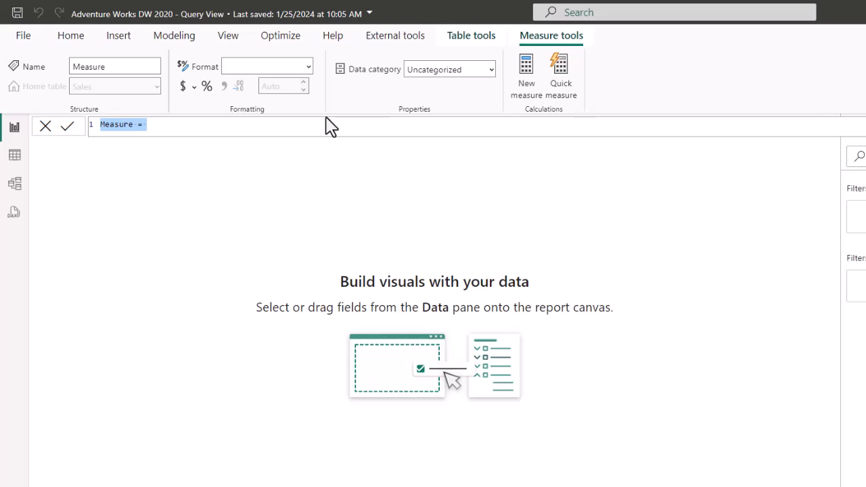
Define Total Revenue = SUM(Sales[Sales Amount]) and format it with 0 decimal places
type("Total Rev")
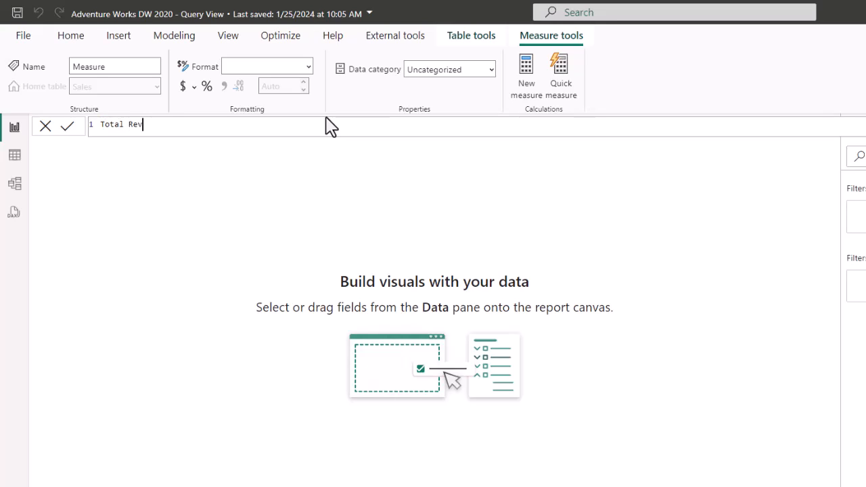
type("enue")
type("= sum")
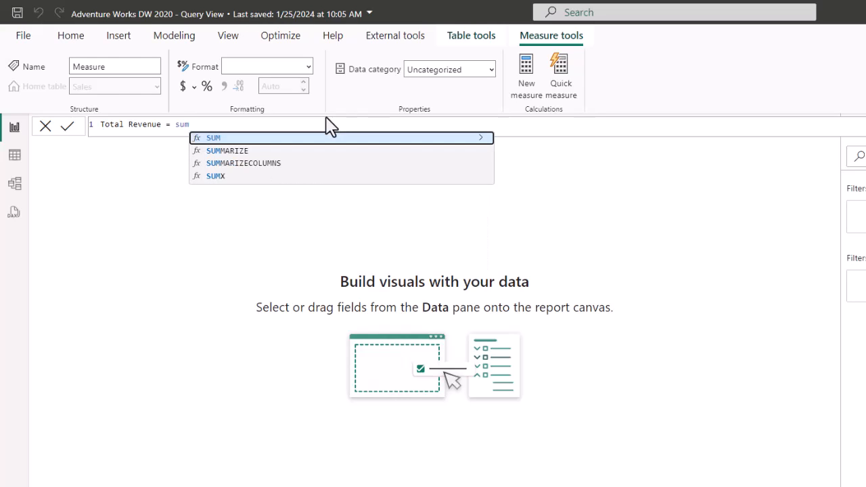
key("Tab")
type("sal")
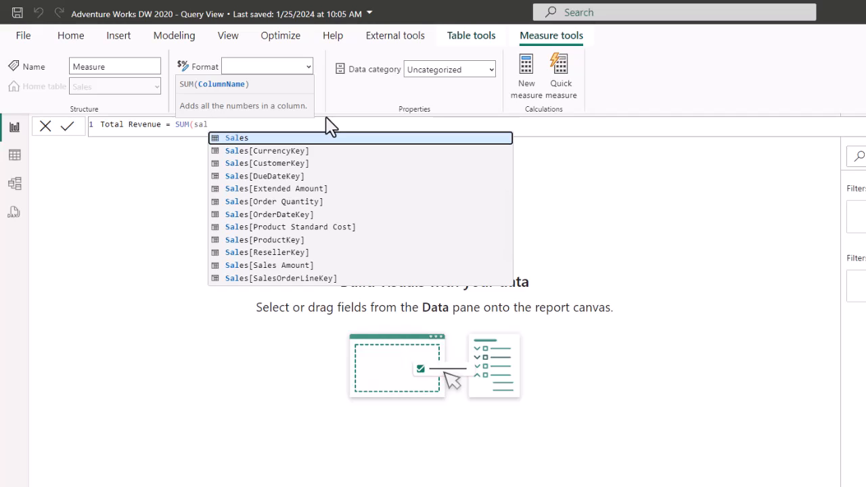
key("Down")
key("Down")
key("Down")
key("Down")
key("Down")
key("Down")
key("Down")
key("Down")
key("Down")
key("Down")
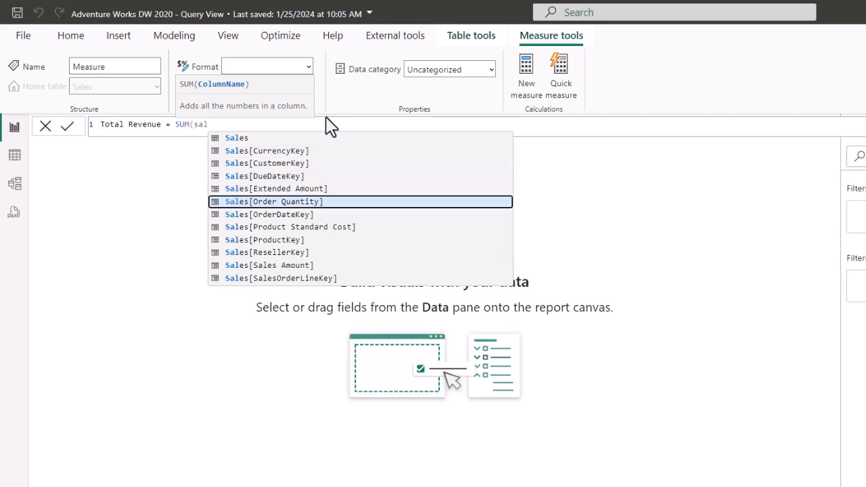
key("Tab")
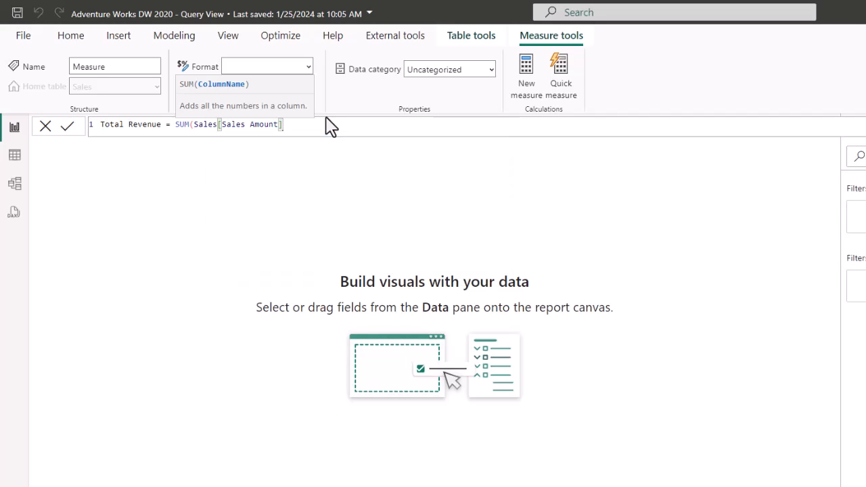
type(")")
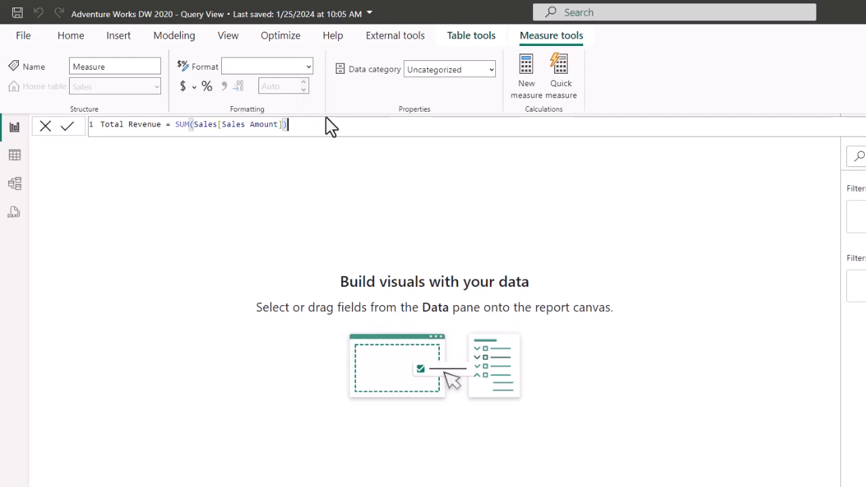
key("Return")
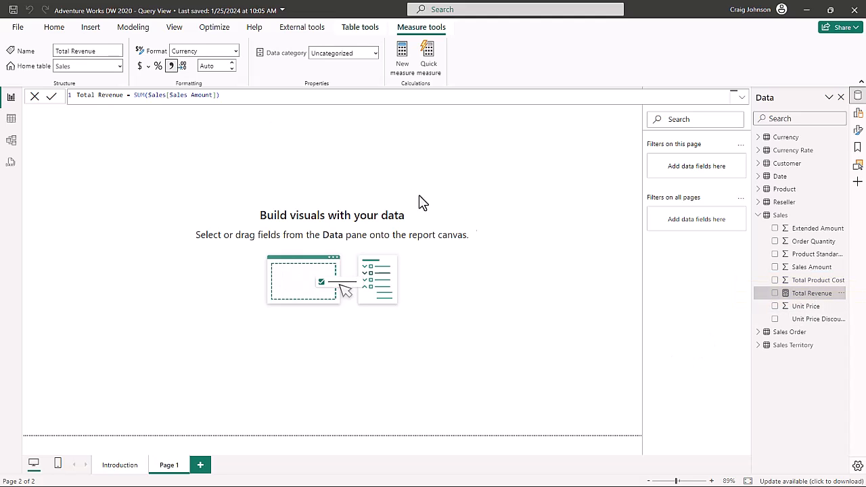
left_click(206, 65)
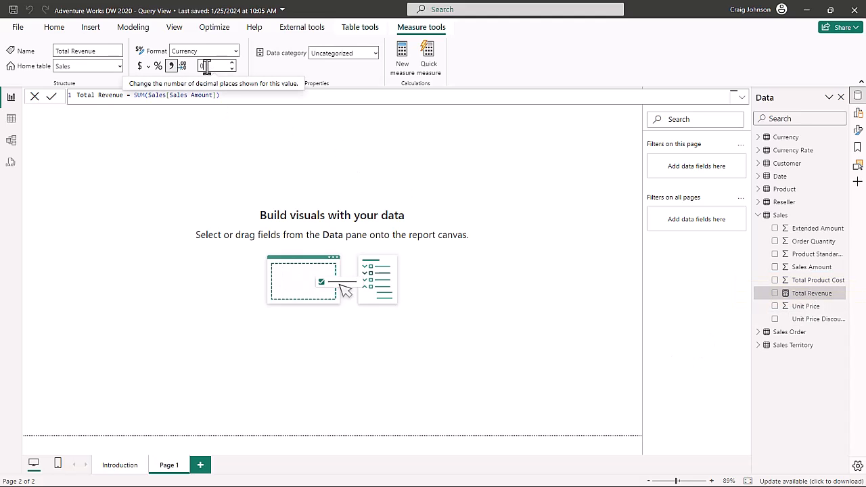
left_click(358, 155)
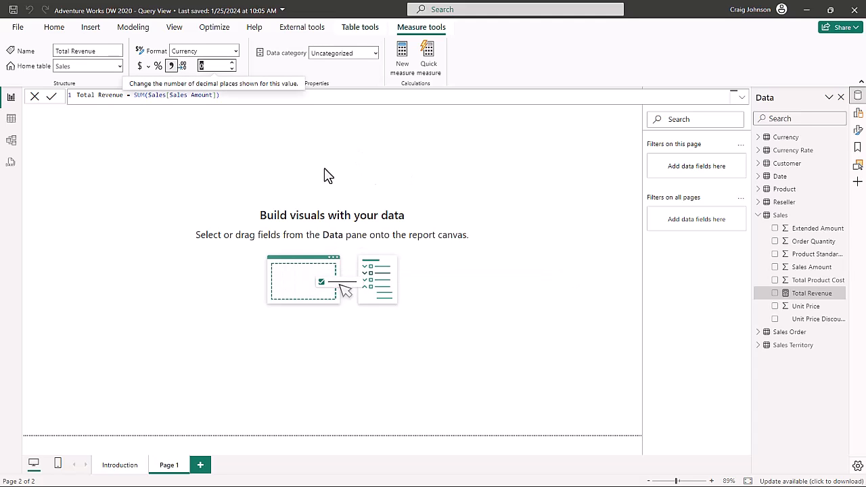
Return to DAX query view and browse the model, where Sales now lists Total Revenue
left_click(12, 165)
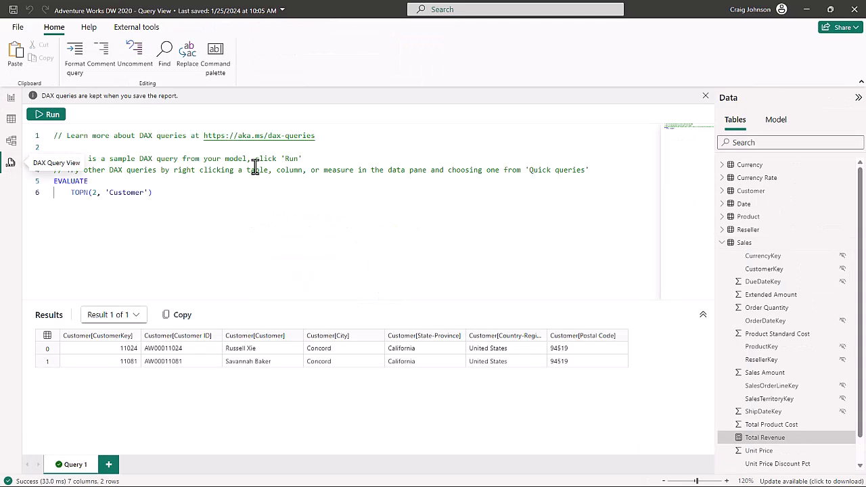
left_click(776, 123)
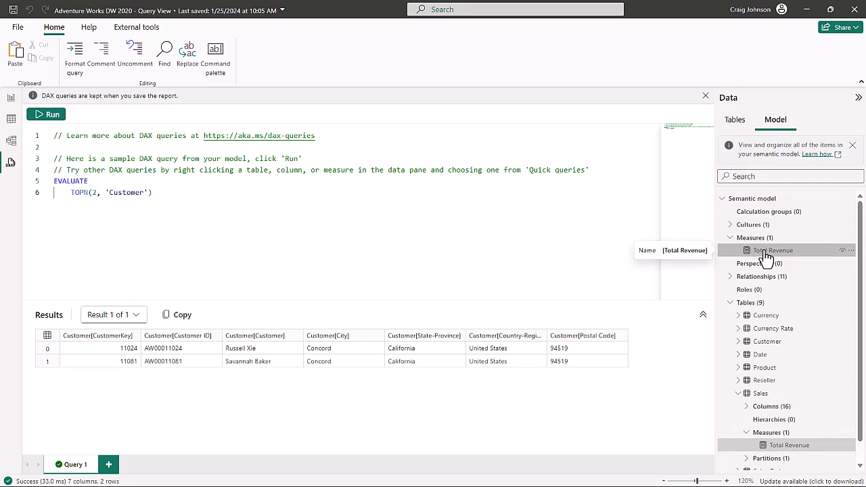
left_click(734, 122)
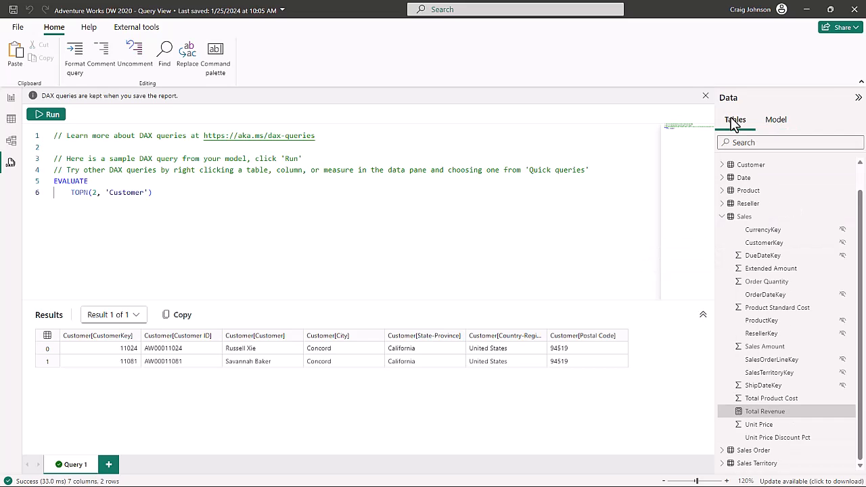
Generate a Quick queries Evaluate query for Total Revenue, returning 109809274.2
right_click(764, 415)
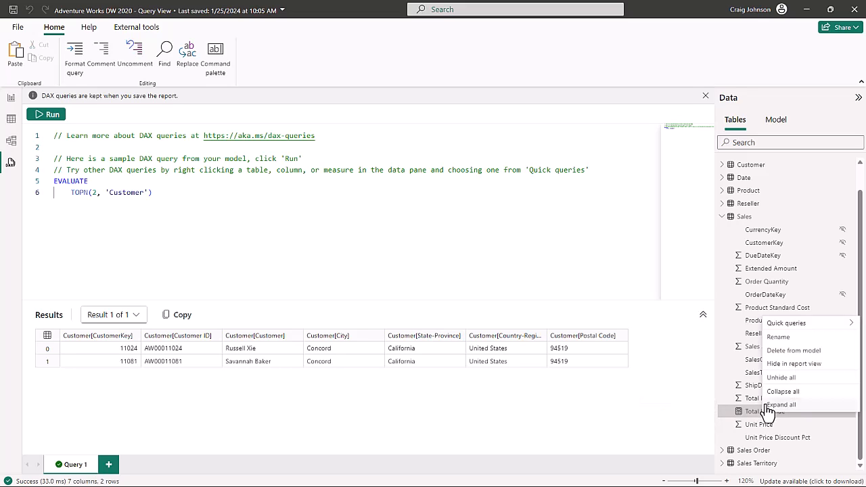
mouse_move(781, 330)
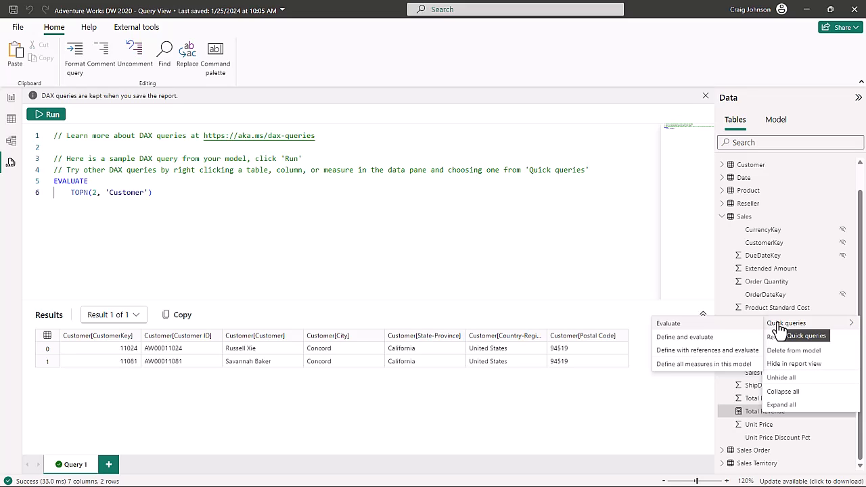
left_click(672, 325)
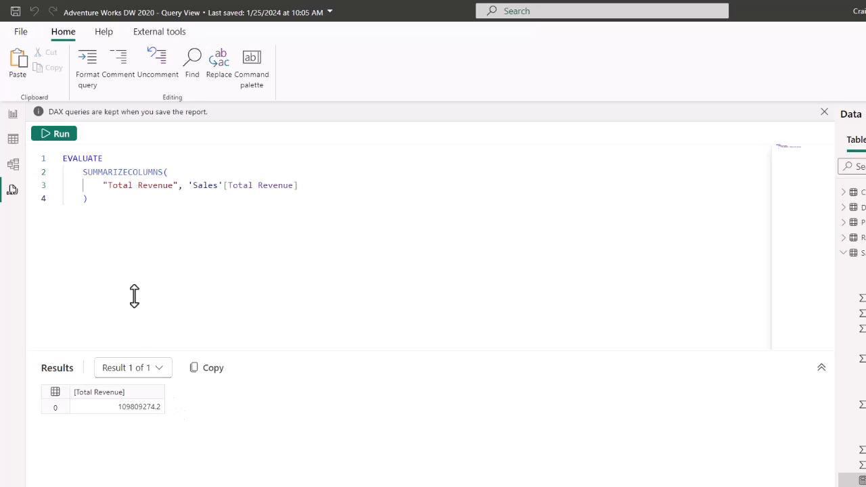
Add a card showing Total Revenue to the report page and enlarge it
left_click(13, 115)
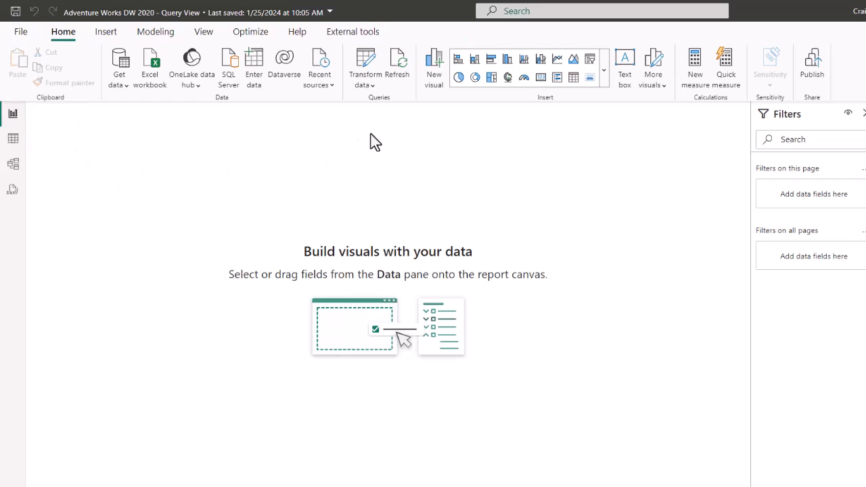
left_click(541, 78)
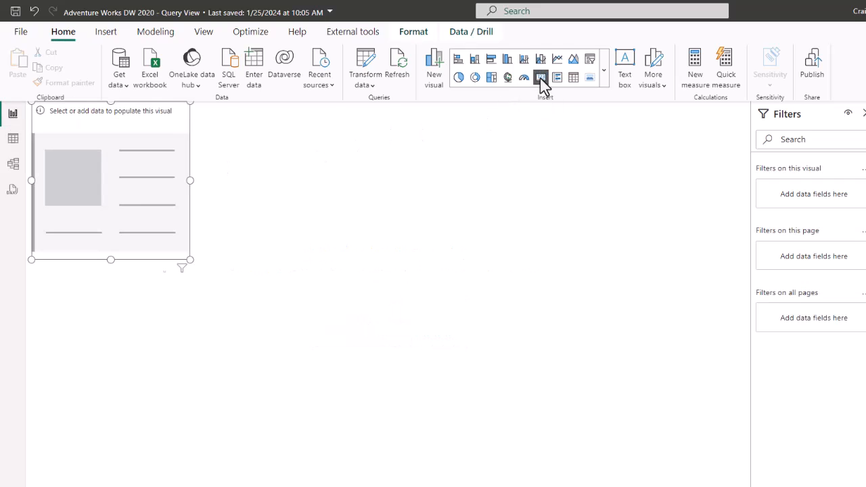
left_click_drag(722, 326, 145, 221)
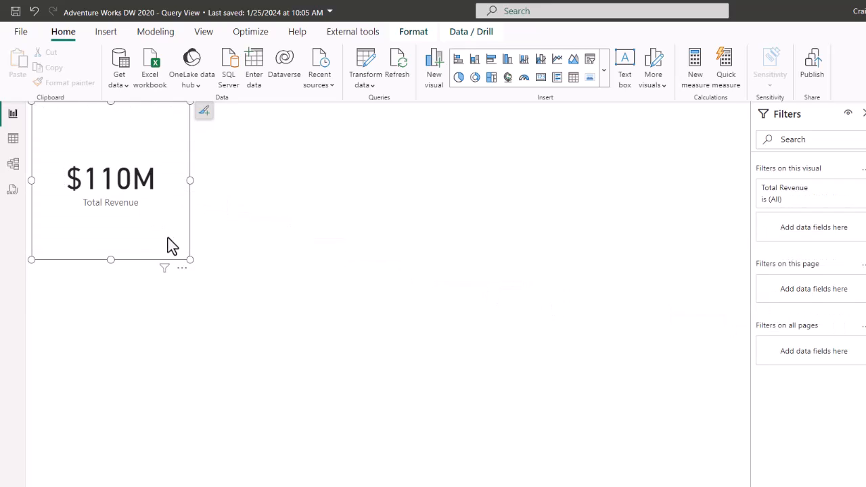
left_click_drag(190, 260, 271, 289)
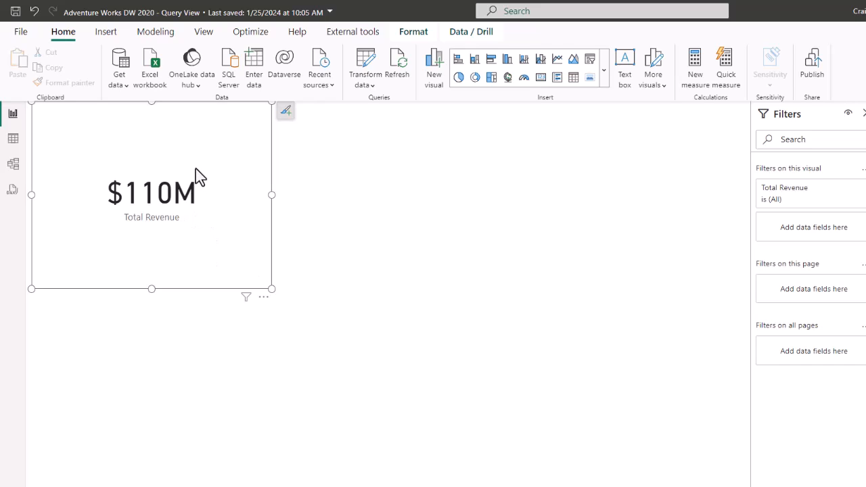
Convert the card to a table visual showing $109,809,274 and move it further into the page
left_click(574, 78)
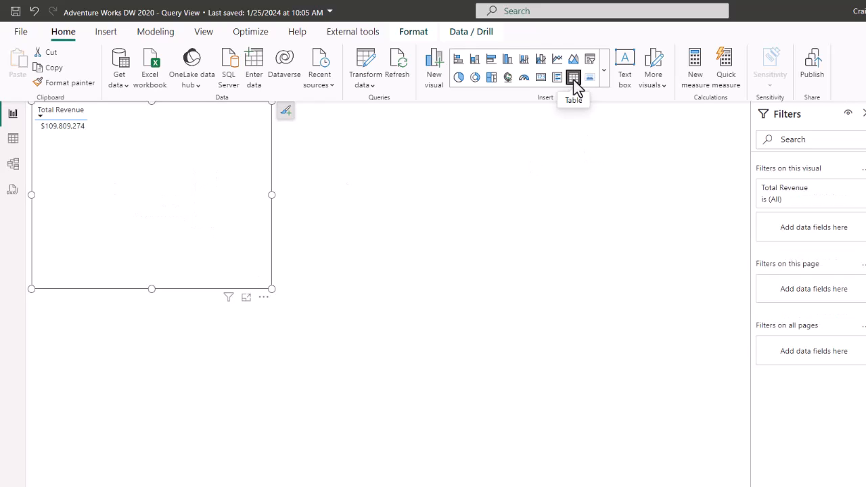
left_click_drag(152, 142, 232, 182)
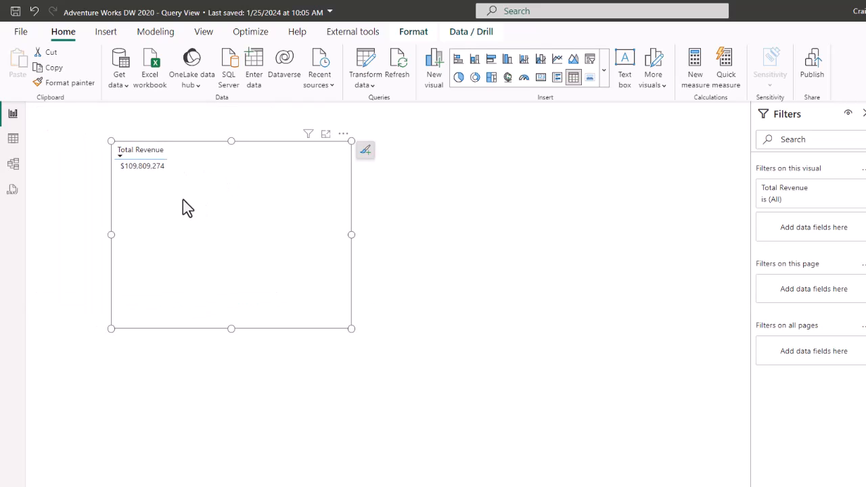
left_click(13, 192)
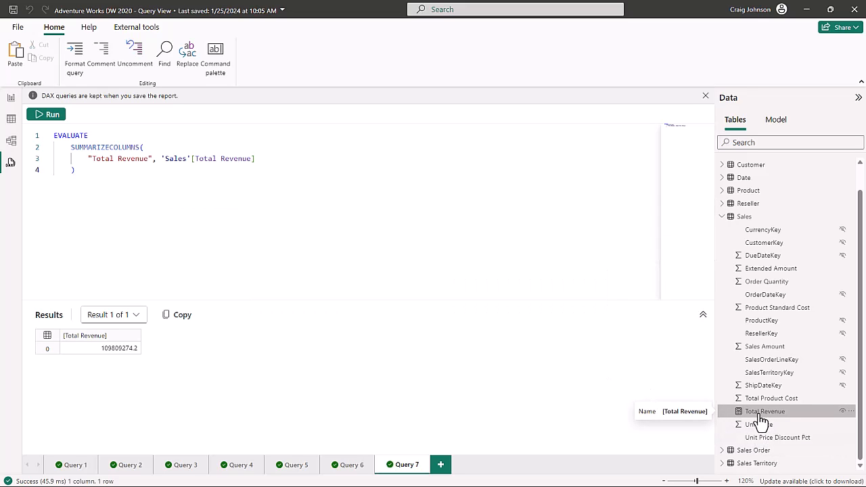
Format Query 7's Total Revenue query so it spans five indented lines
left_click(78, 70)
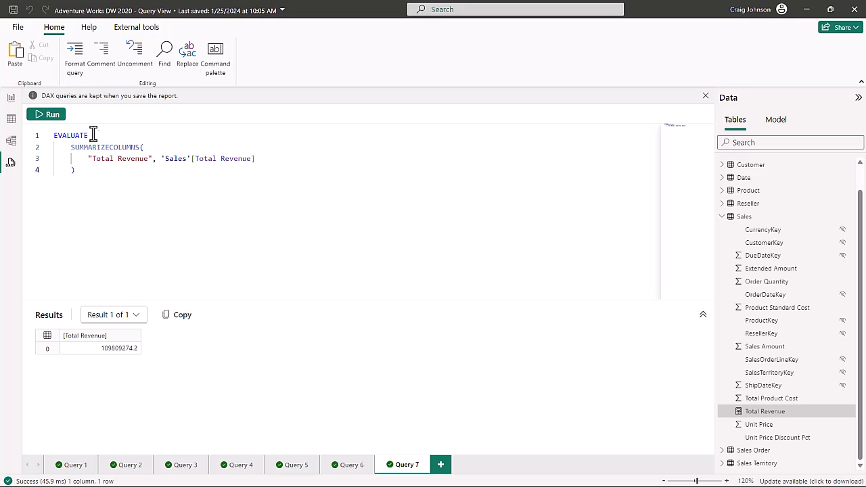
left_click(78, 67)
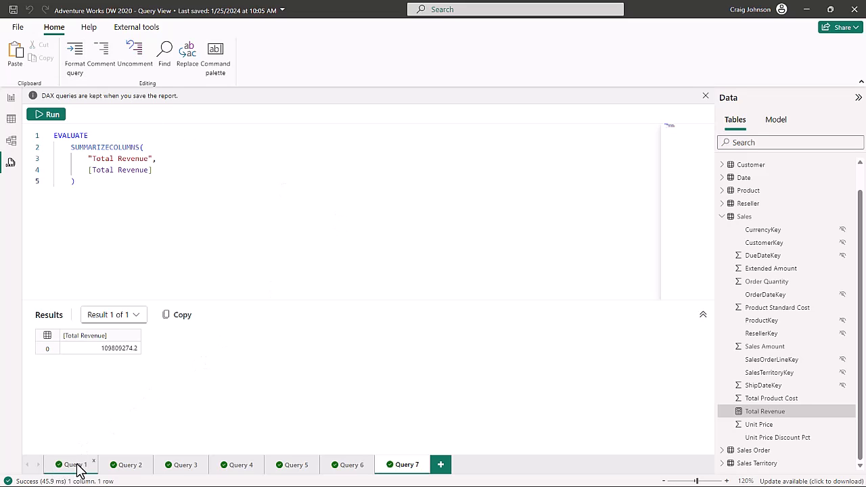
Close the Query 4, 5, 6 and 7 tabs, keeping Query 1 and Query 2
left_click(234, 467)
left_click(293, 468)
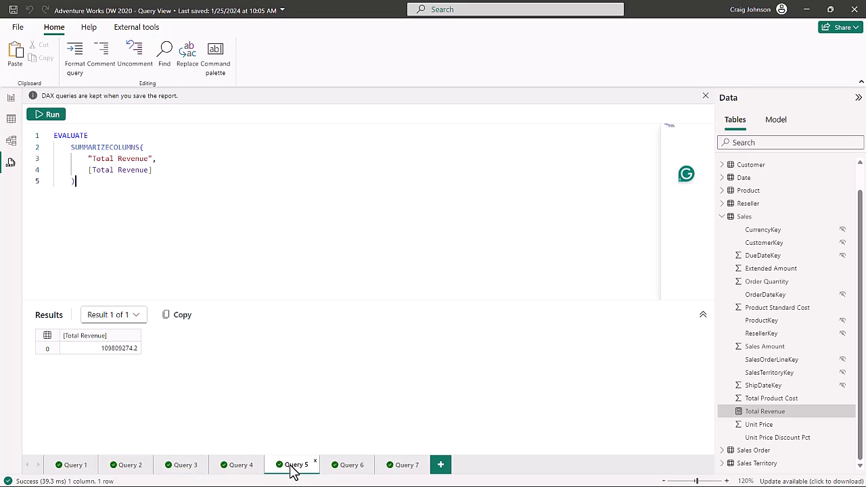
left_click(370, 463)
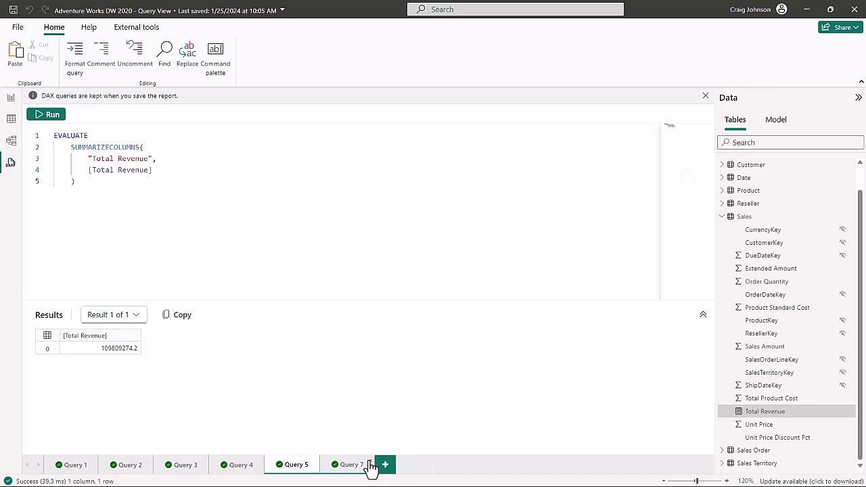
left_click(369, 468)
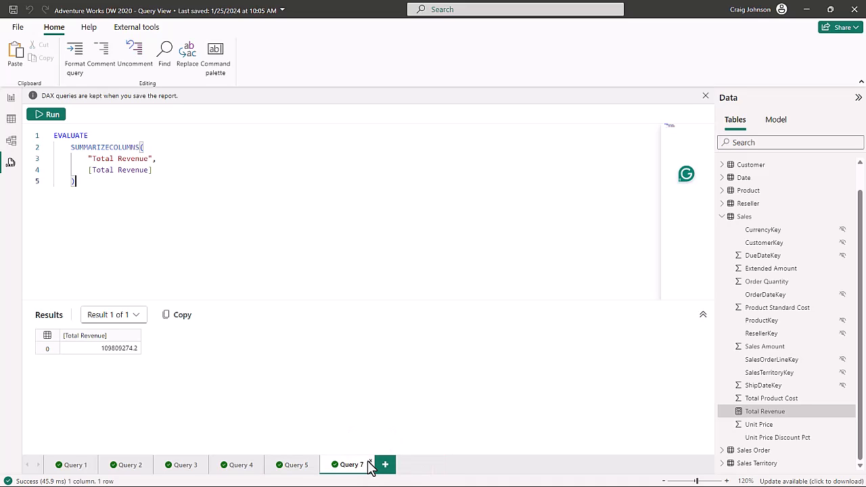
left_click(369, 464)
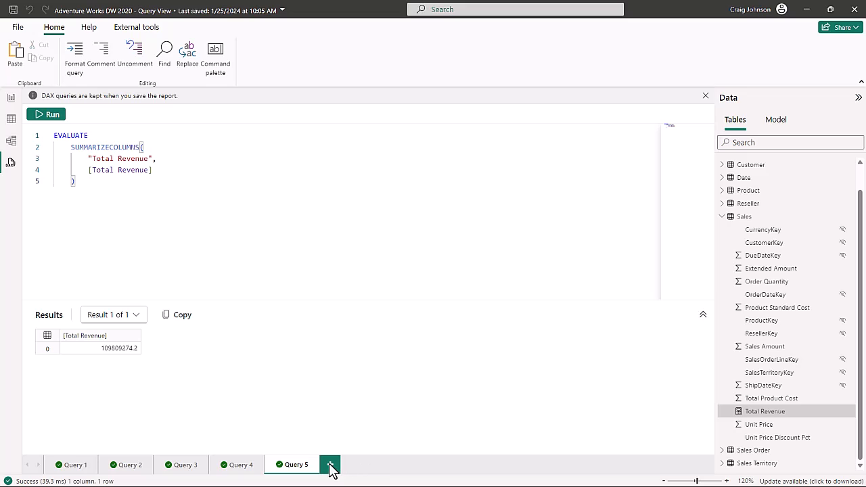
left_click(317, 466)
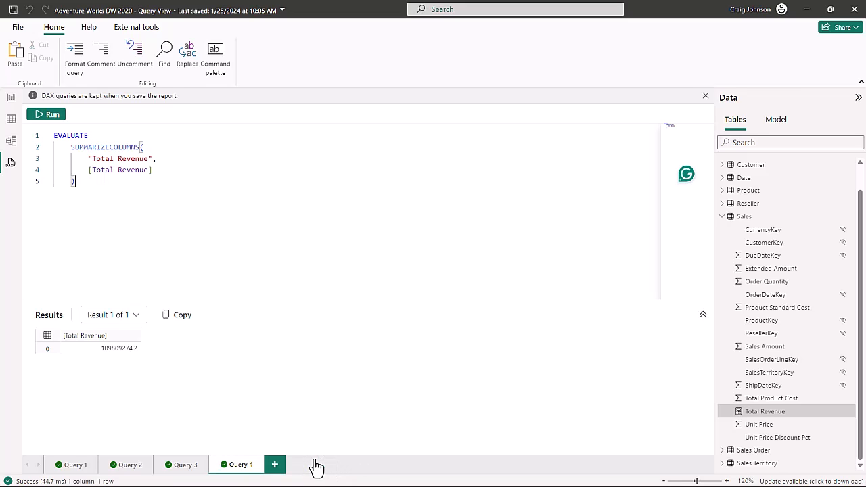
left_click(264, 465)
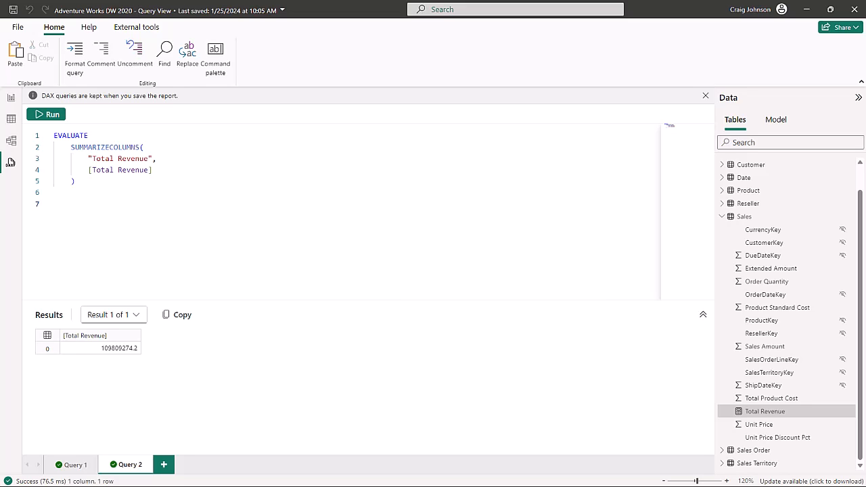
Write 'This calculates total sales' on line 7 of Query 2 and comment it out
left_click(79, 202)
type("This cal")
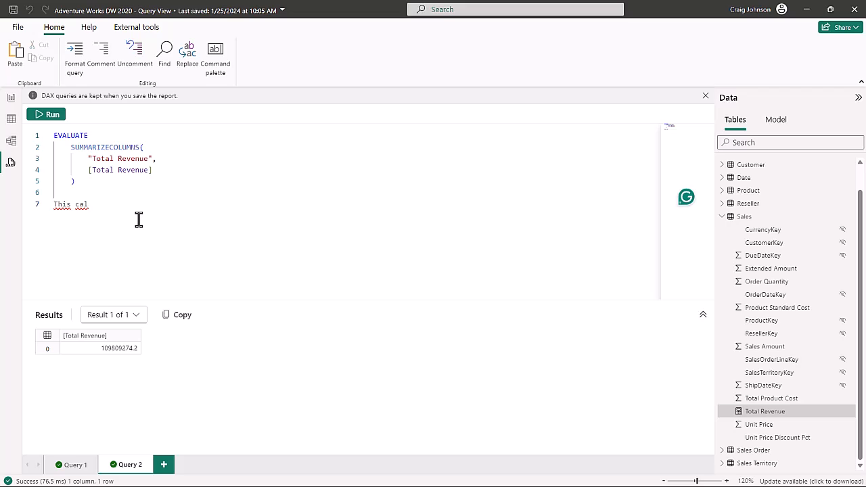
type("culates total sales")
left_click_drag(177, 204, 79, 206)
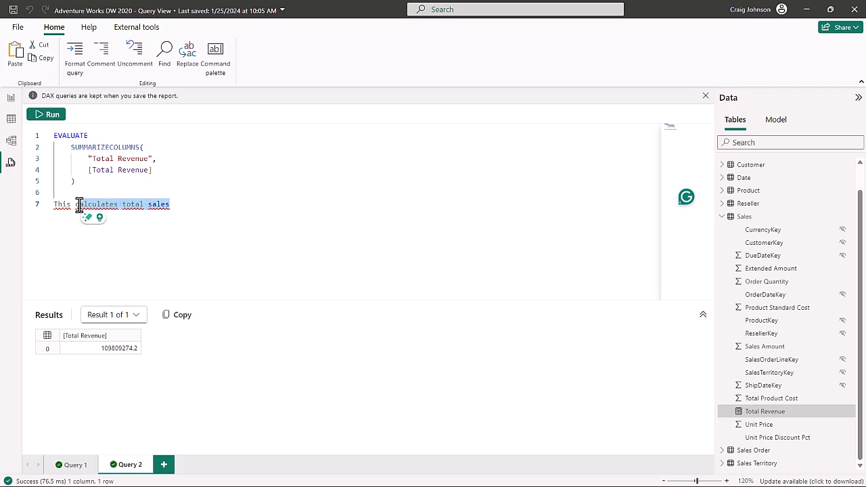
left_click(99, 63)
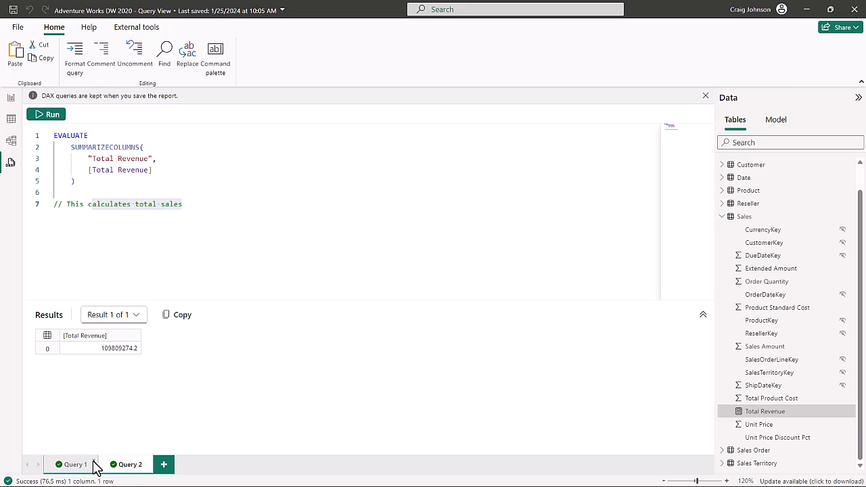
In a new Query 3, run EVALUATE DISTINCT('Product'[Category]) to list the four categories
left_click(164, 465)
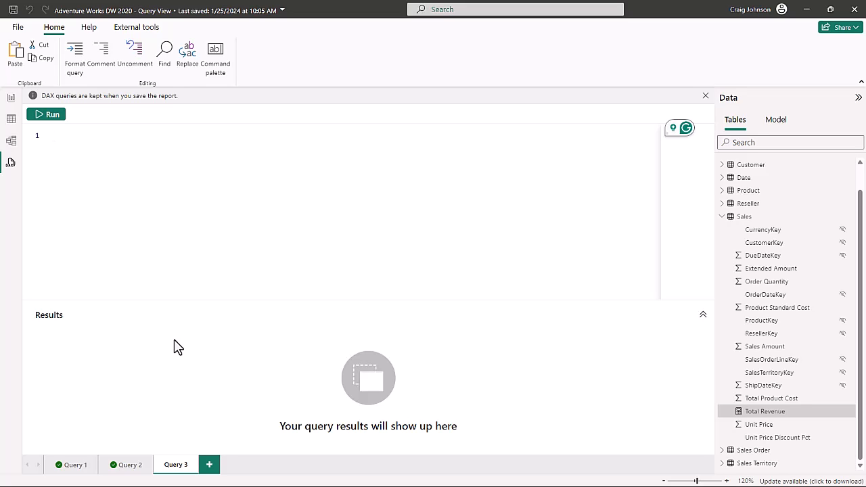
type("EVALUATE")
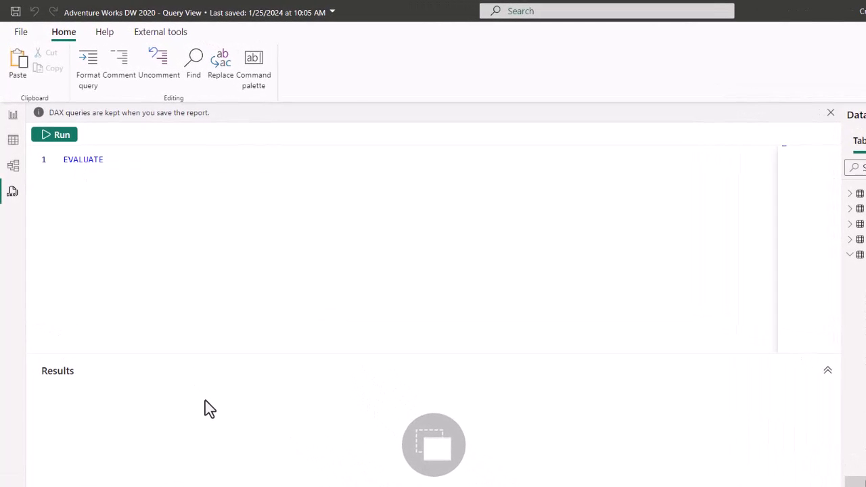
key("Return")
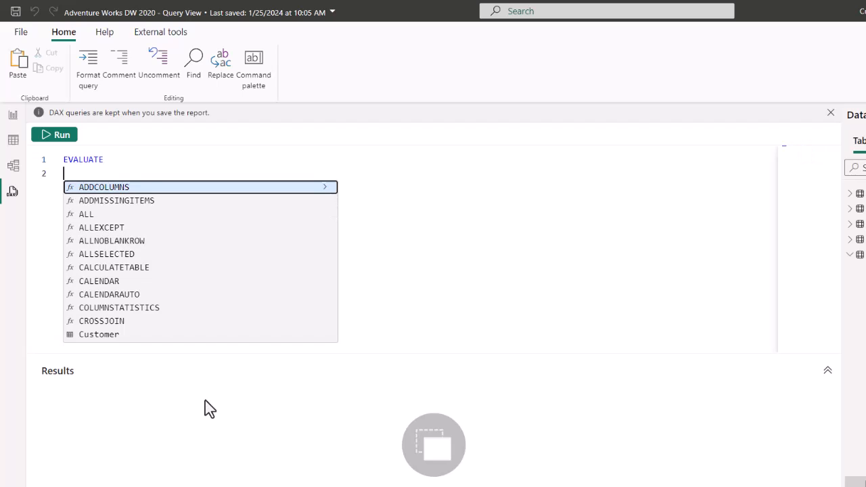
type("dis")
key("Tab")
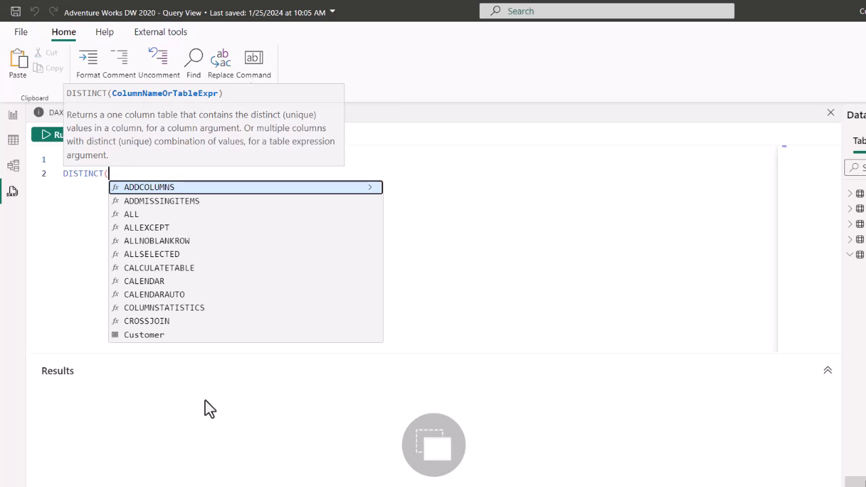
type("prod")
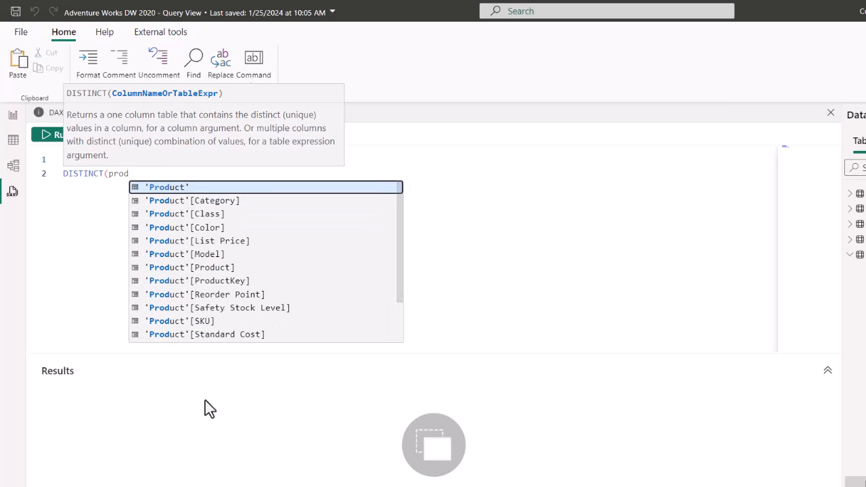
key("Down")
key("Tab")
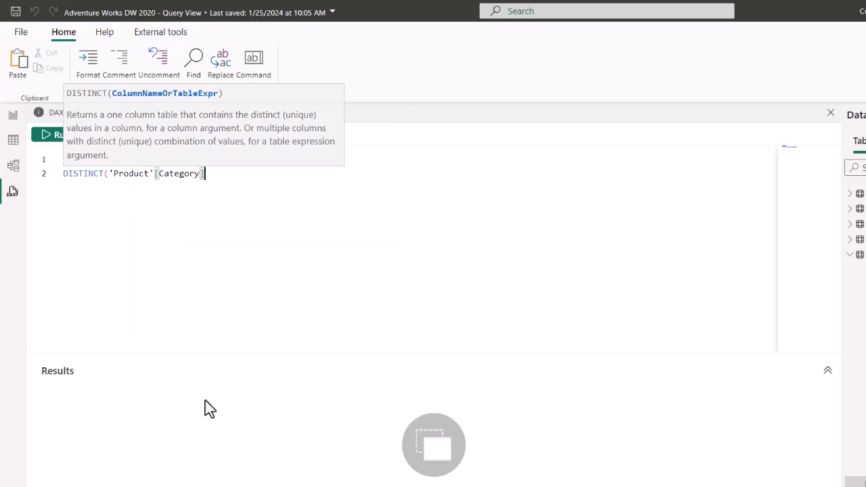
type(")")
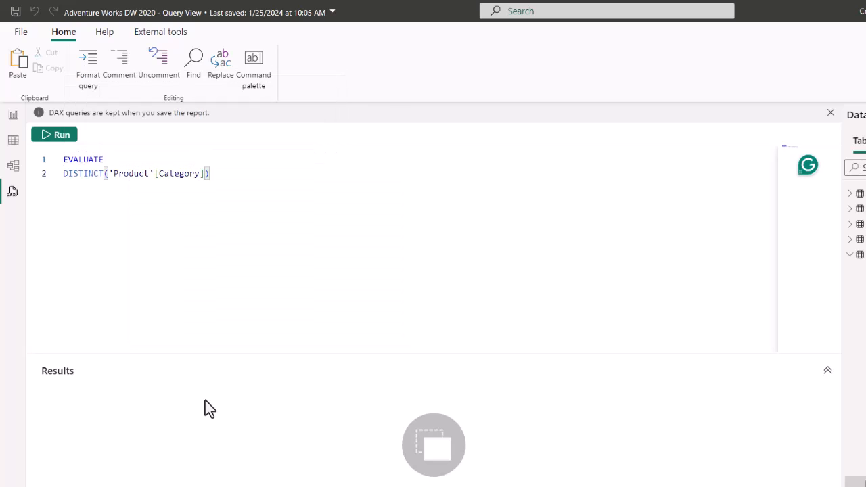
left_click(52, 135)
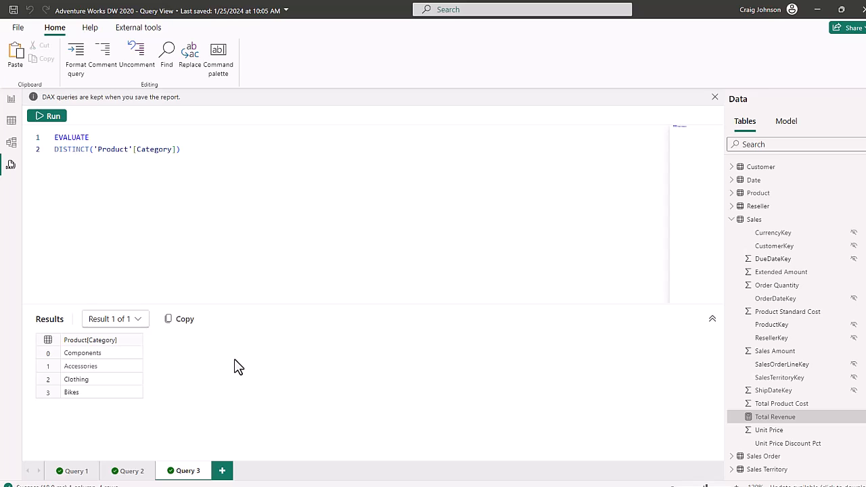
On the report page, shrink the Total Revenue card
left_click(10, 99)
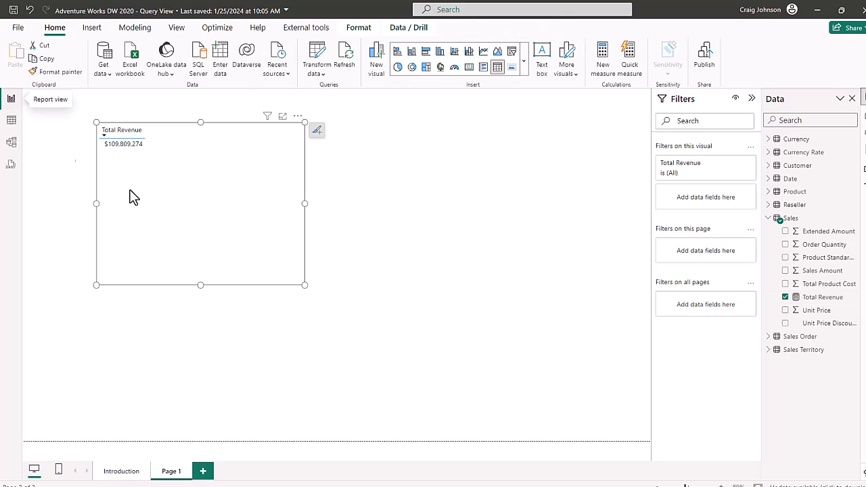
left_click_drag(304, 285, 216, 220)
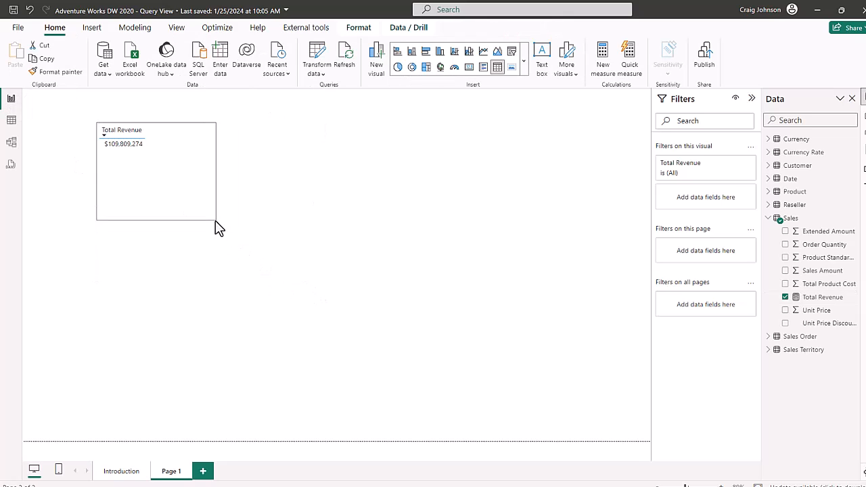
left_click(532, 101)
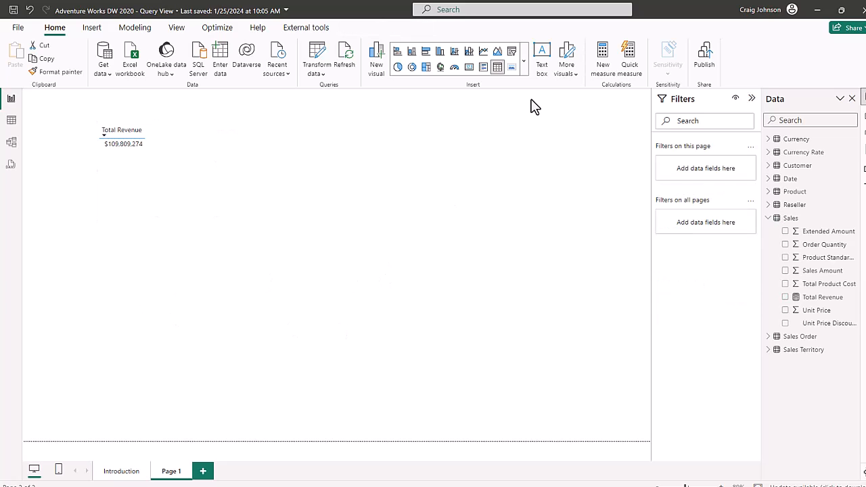
Add a centred table visual showing Product Category
left_click(497, 67)
left_click_drag(165, 308, 403, 187)
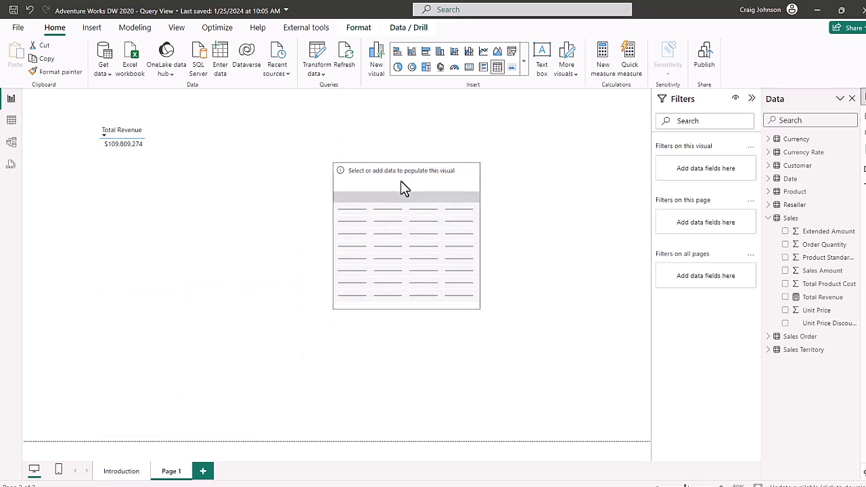
left_click(772, 192)
left_click_drag(834, 207, 410, 261)
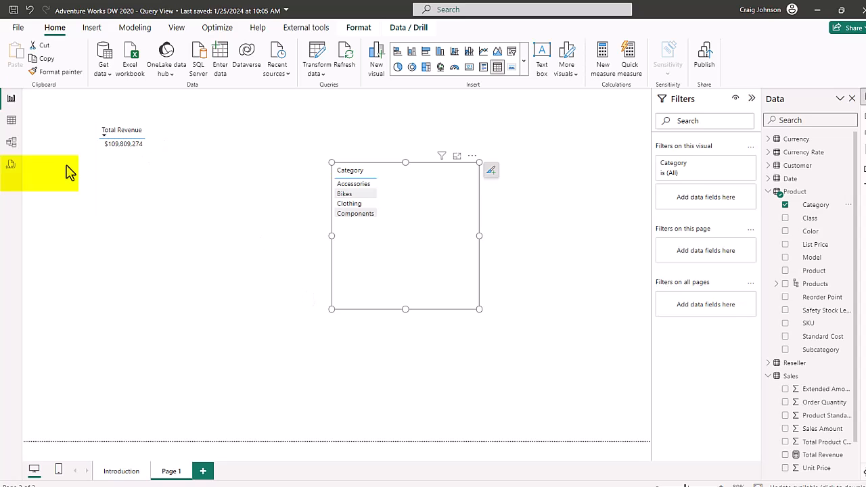
Back in DAX query view, bring up the Reseller table's quick query options
left_click(12, 167)
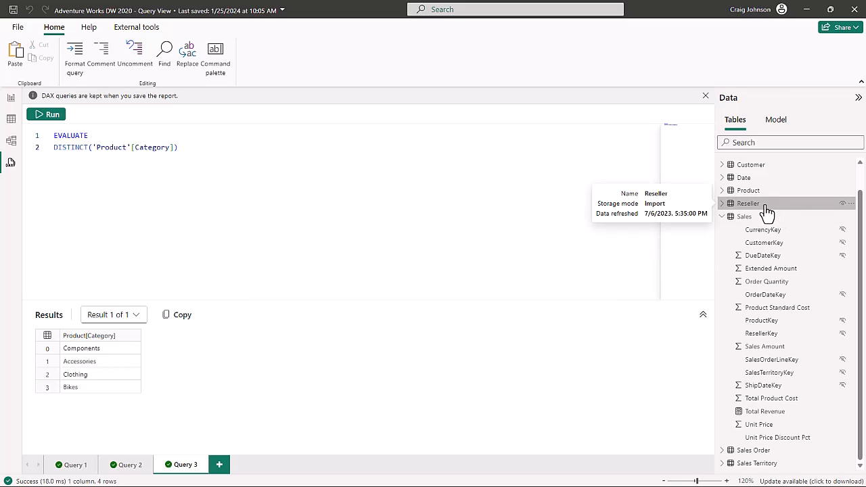
right_click(767, 211)
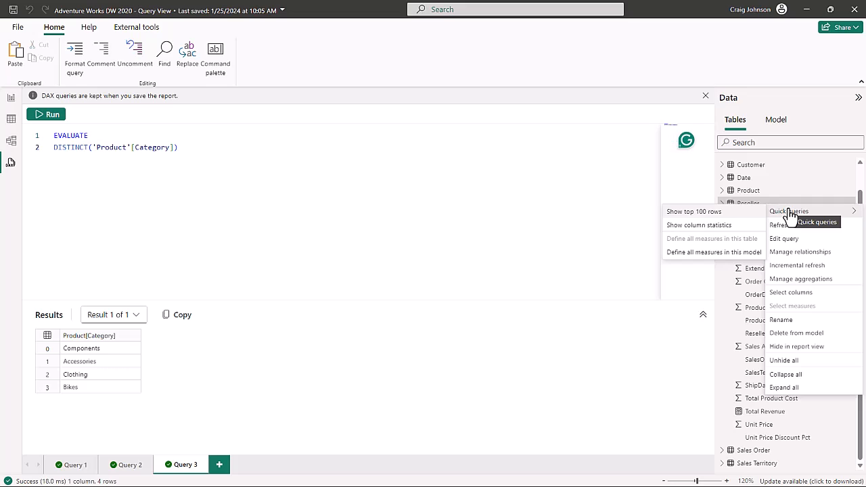
Generate Reseller column statistics as Query 4 and review its DAX and eight result rows
left_click(700, 226)
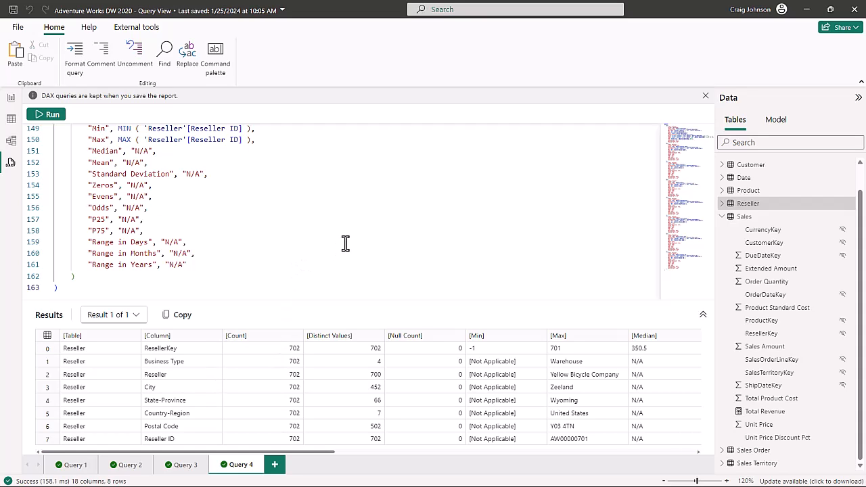
scroll(345, 238, "up", 6)
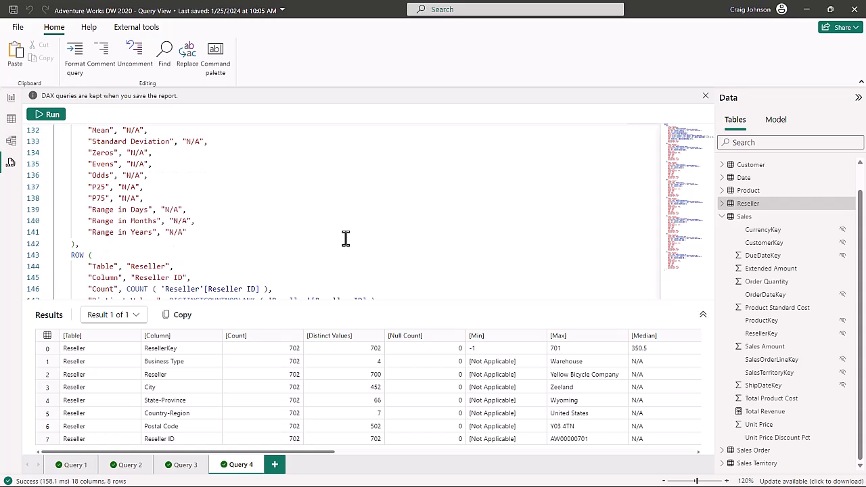
scroll(348, 234, "up", 1)
scroll(347, 234, "up", 9)
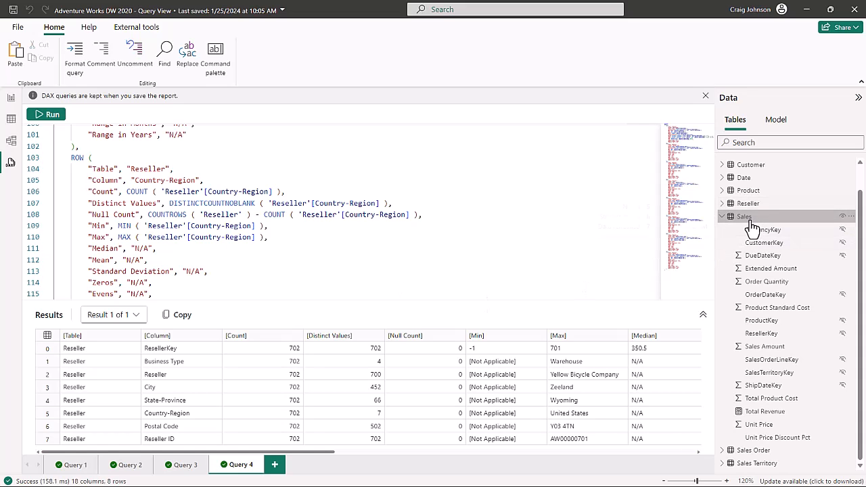
Generate Sales column statistics as Query 5 and review its DAX and 16 result rows
mouse_move(752, 225)
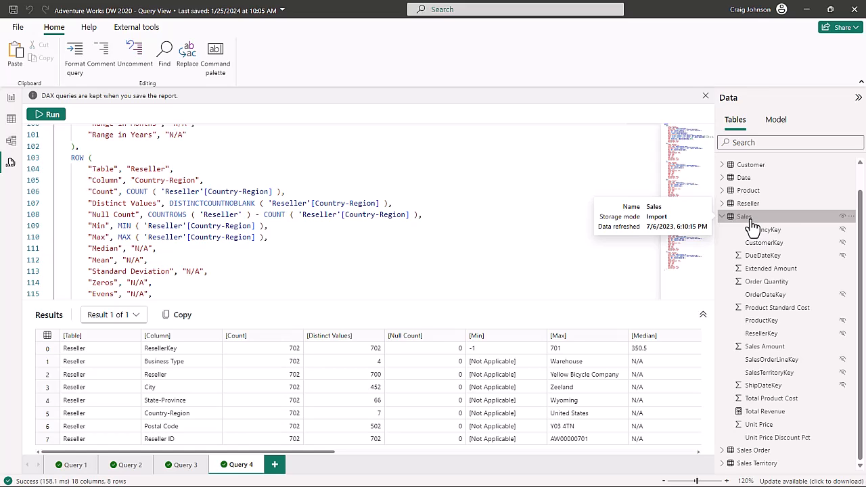
right_click(752, 225)
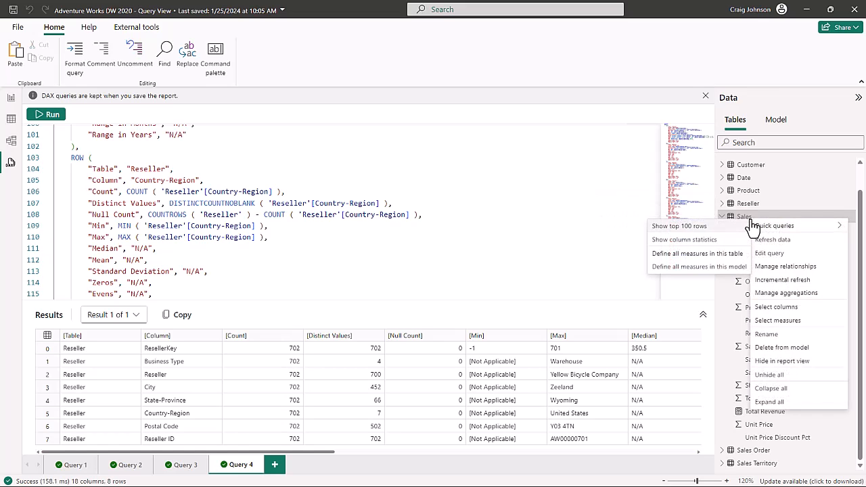
left_click(667, 241)
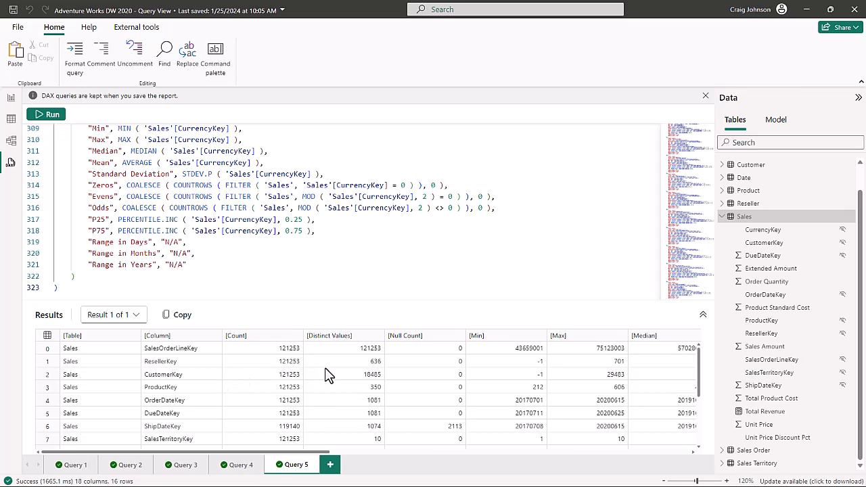
scroll(325, 291, "up", 9)
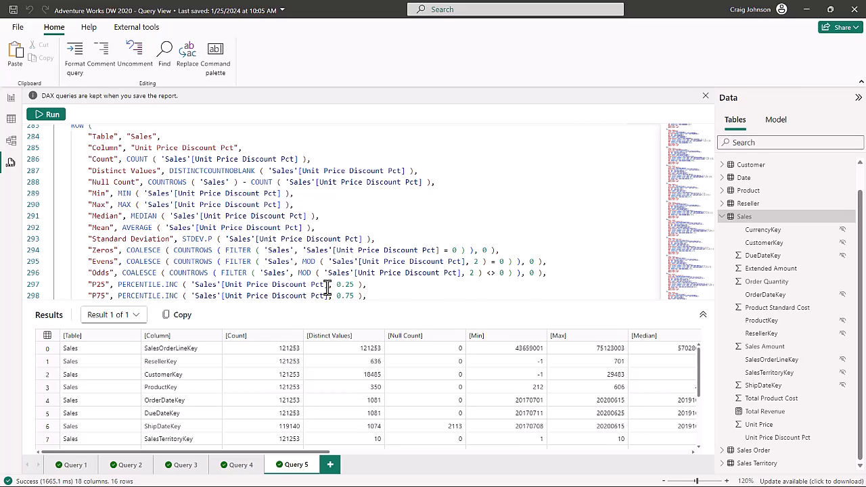
scroll(327, 288, "up", 1)
scroll(328, 287, "up", 2)
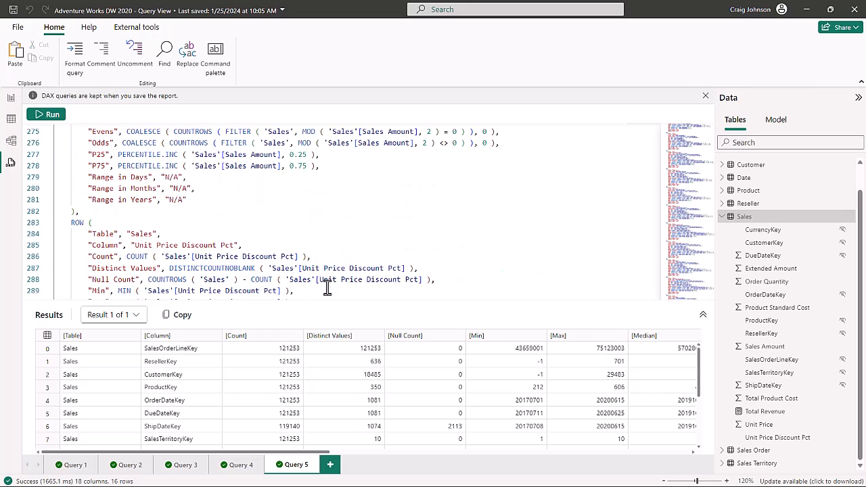
scroll(328, 288, "up", 2)
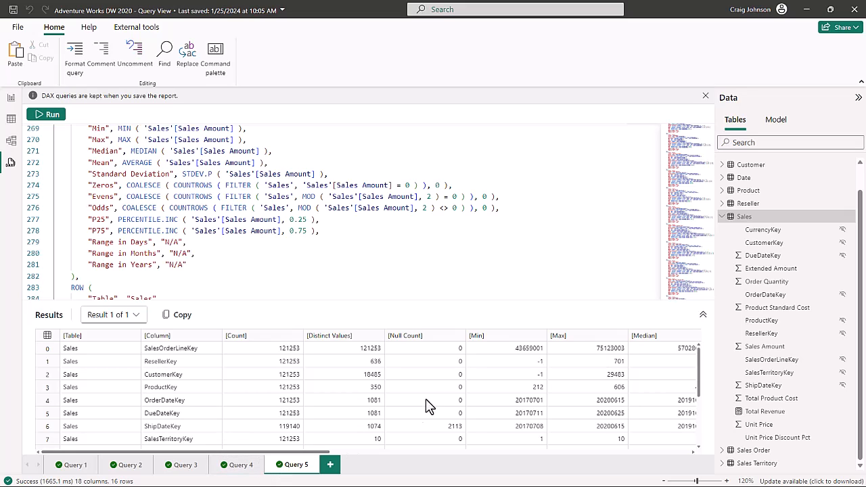
Create a Reseller top-100 rows query as Query 6, sorted by ResellerKey DESC
right_click(755, 213)
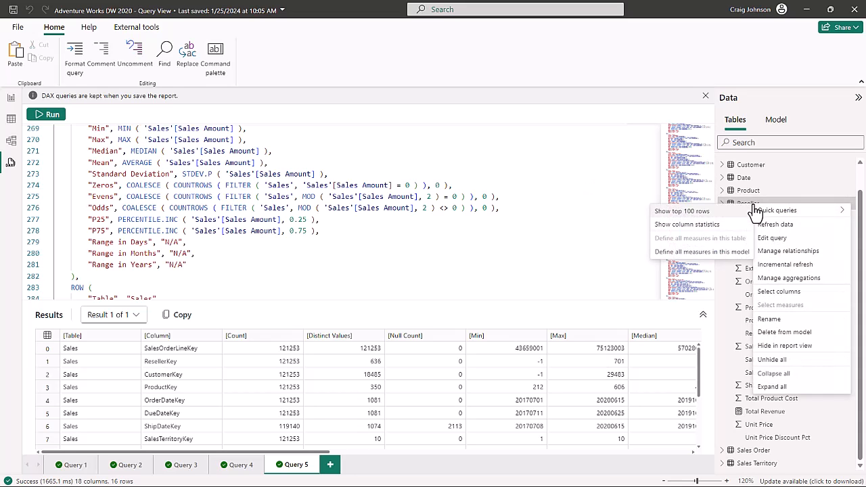
left_click(677, 213)
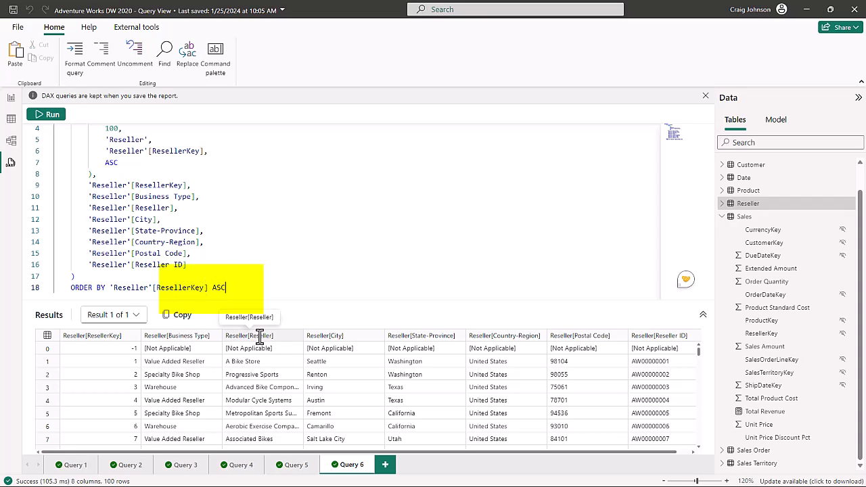
key("BackSpace")
key("BackSpace")
key("BackSpace")
type("des")
key("Tab")
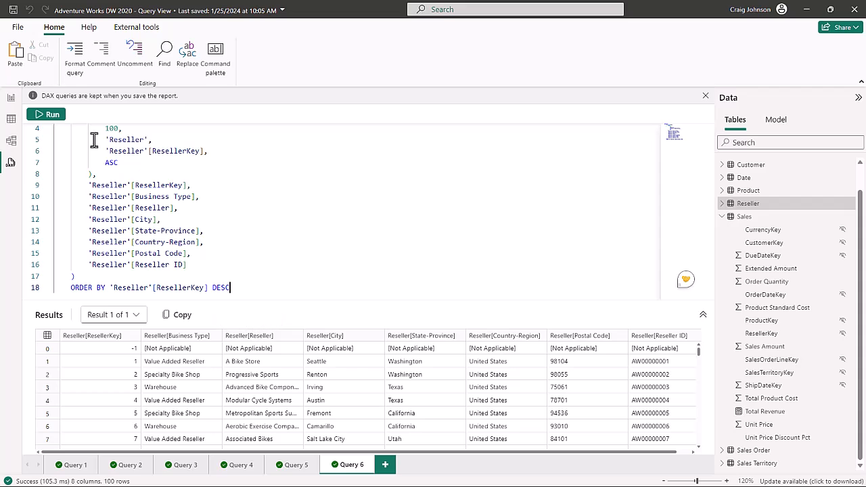
left_click(52, 119)
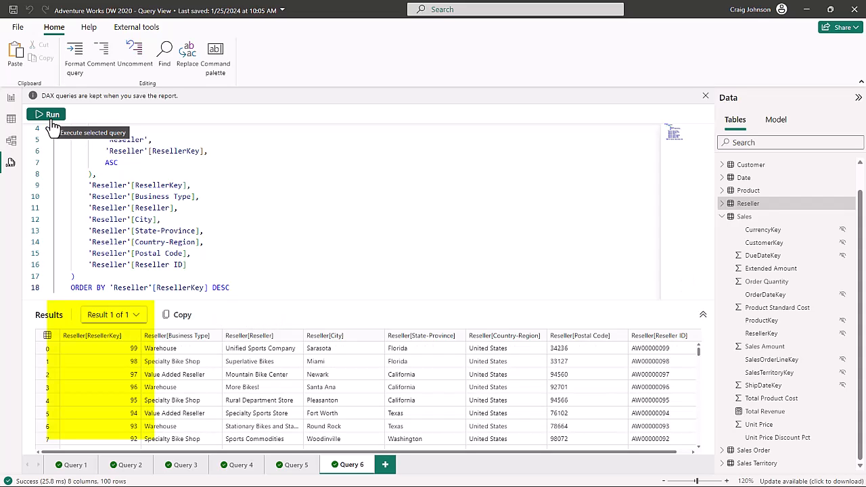